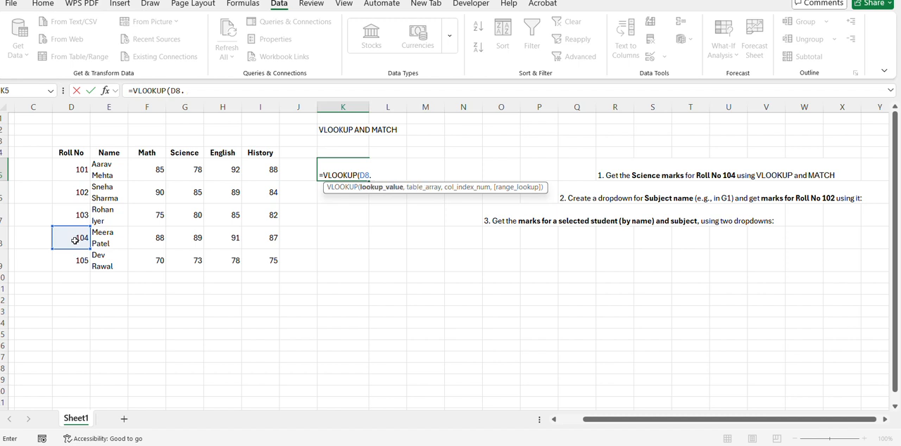
Step: Supply D5:I9 as the table array of the VLOOKUP in K5 that looks up Roll No 104 from D8
{"action": "type", "text": ","}
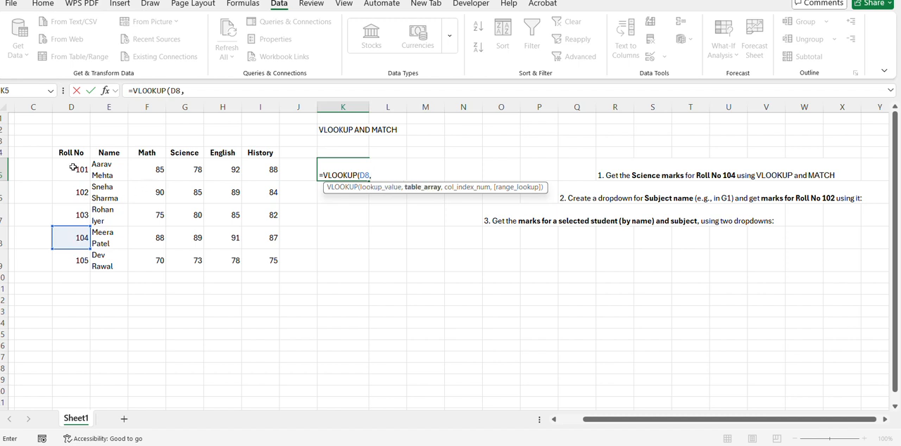
{"action": "left_click_drag", "start_coordinate": [73, 167], "coordinate": [255, 265]}
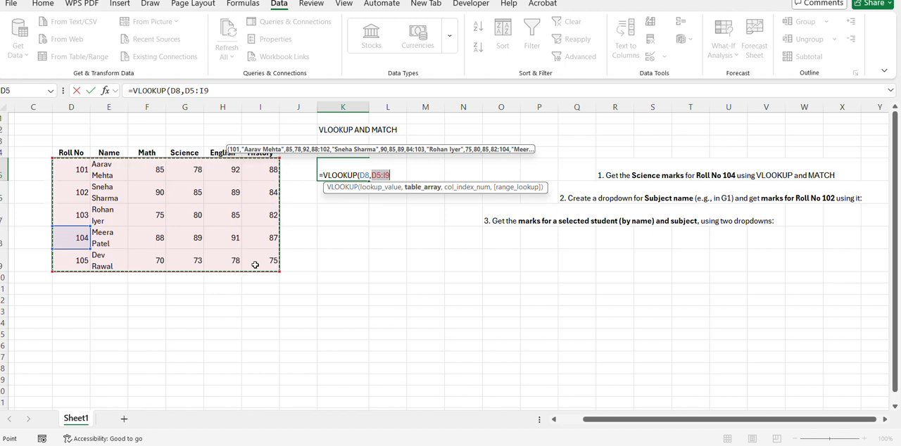
{"action": "type", "text": ","}
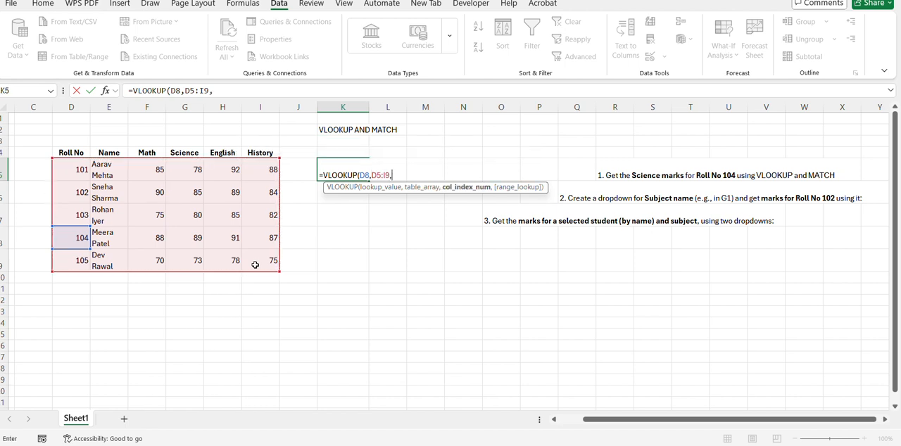
{"action": "type", "text": "mat"}
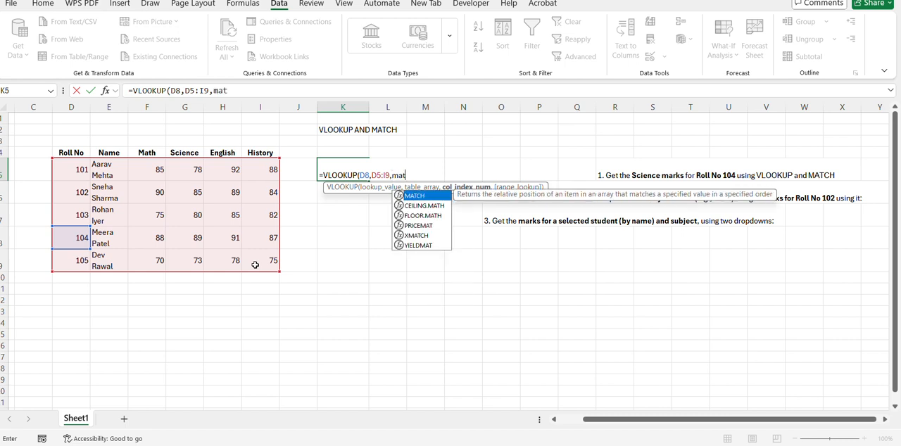
Step: Use MATCH(G4,D4:I4,0) as the column index in K5's VLOOKUP and complete the formula with FALSE for an exact match
{"action": "key", "text": "Tab"}
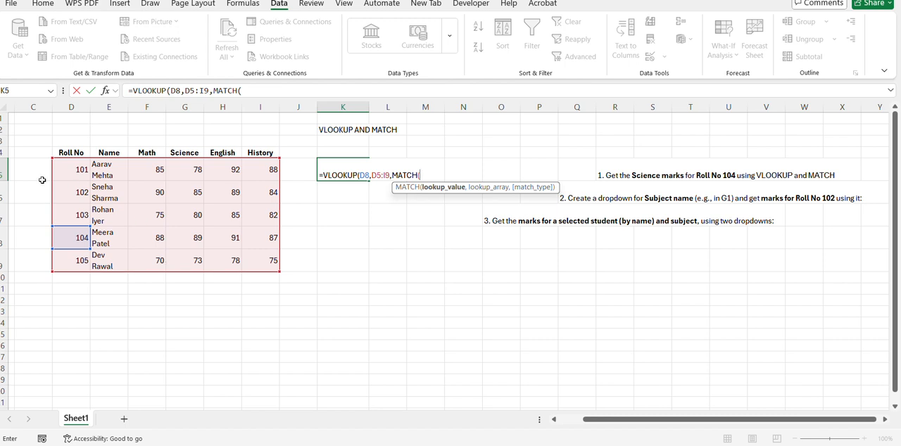
{"action": "left_click", "coordinate": [183, 153]}
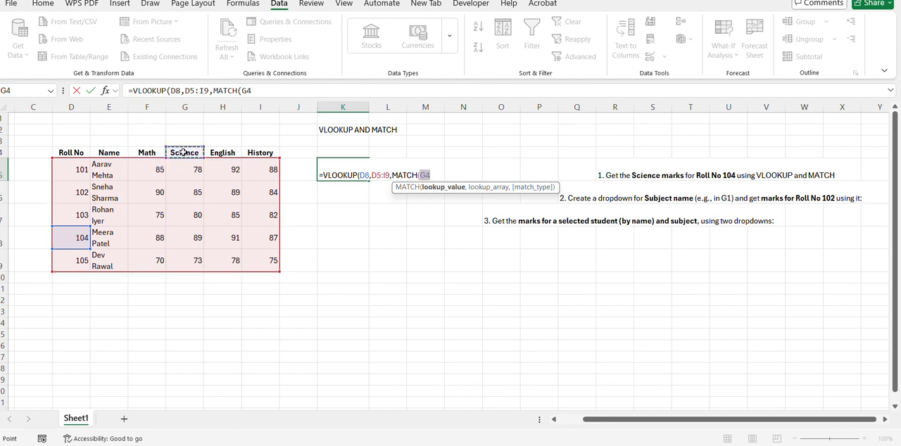
{"action": "type", "text": ","}
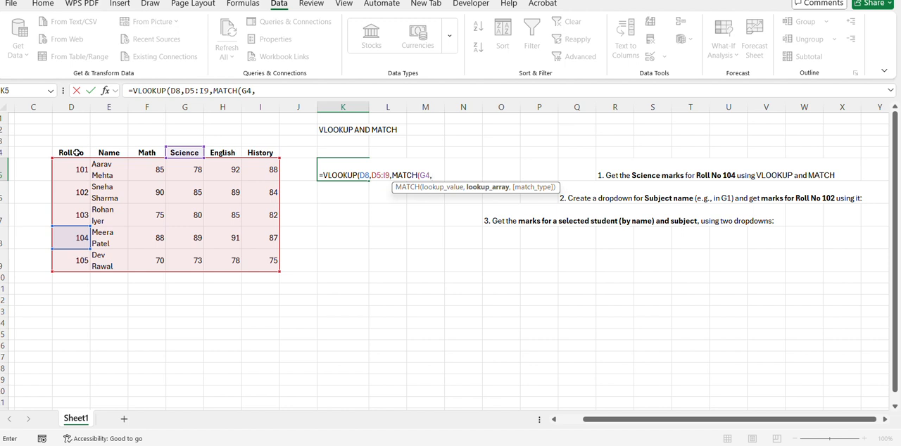
{"action": "left_click_drag", "start_coordinate": [77, 153], "coordinate": [270, 156]}
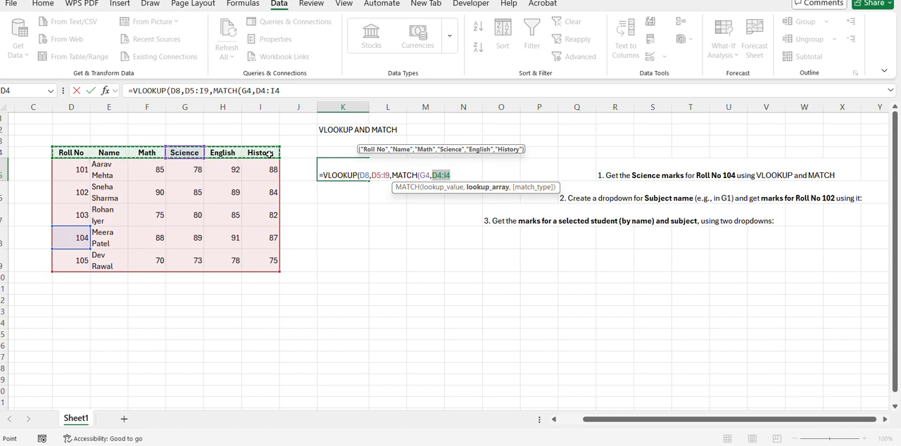
{"action": "type", "text": ","}
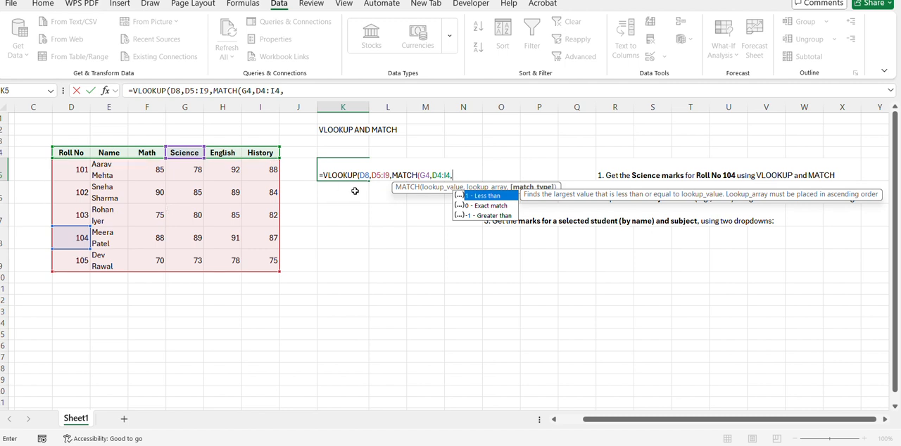
{"action": "type", "text": "0"}
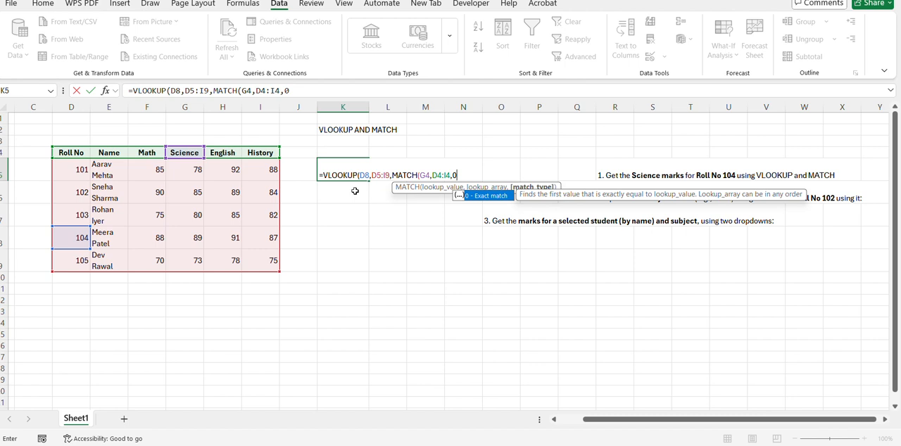
{"action": "type", "text": "),"}
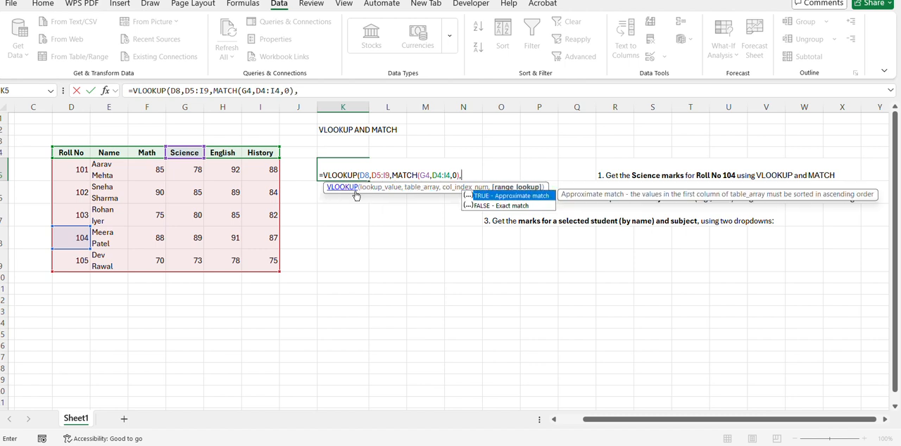
{"action": "type", "text": "FALSE_"}
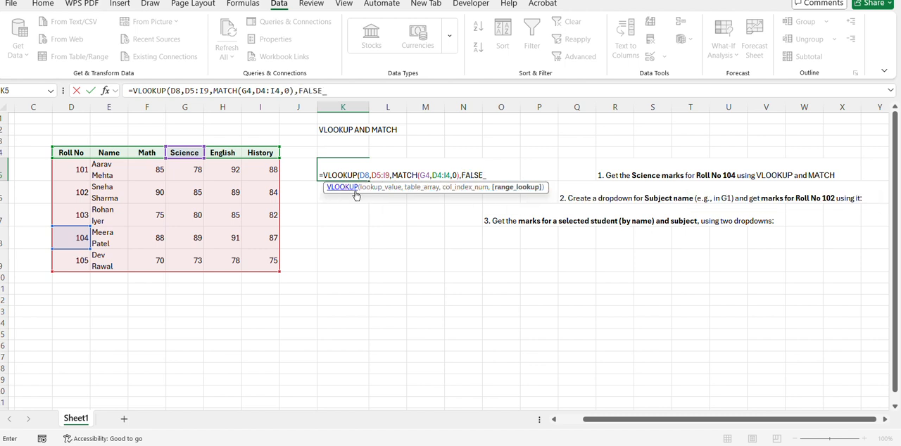
{"action": "type", "text": ")"}
{"action": "key", "text": "Return"}
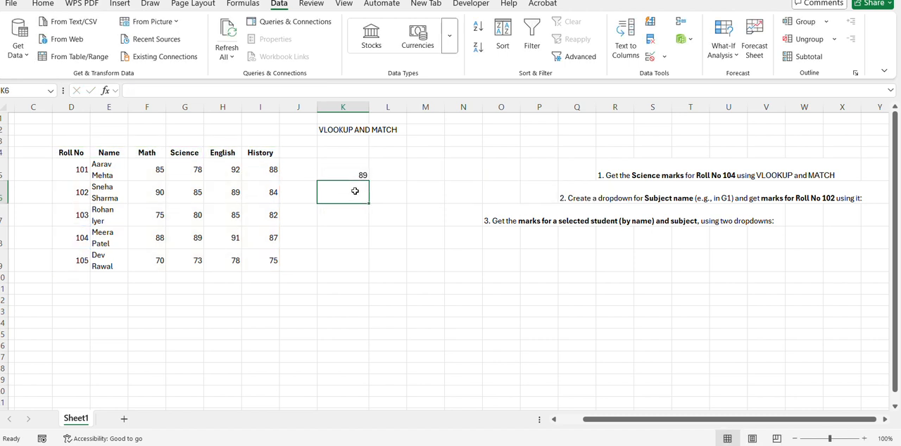
Step: Compare the formula result in K5 with Roll No 104's Science mark in the table
{"action": "left_click", "coordinate": [362, 176]}
{"action": "left_click", "coordinate": [77, 242]}
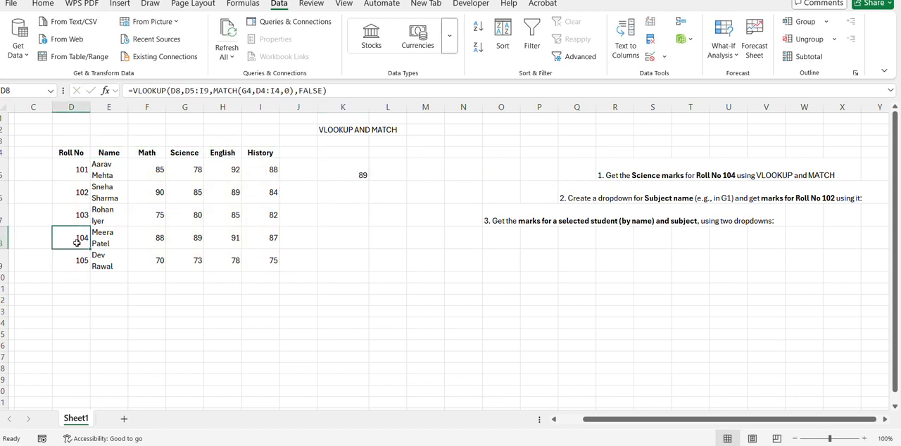
{"action": "left_click", "coordinate": [185, 245]}
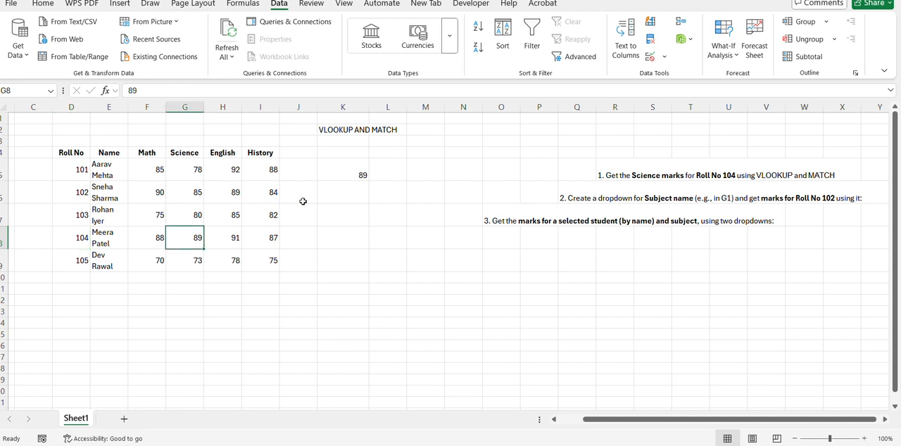
{"action": "left_click", "coordinate": [335, 206]}
{"action": "left_click", "coordinate": [341, 200]}
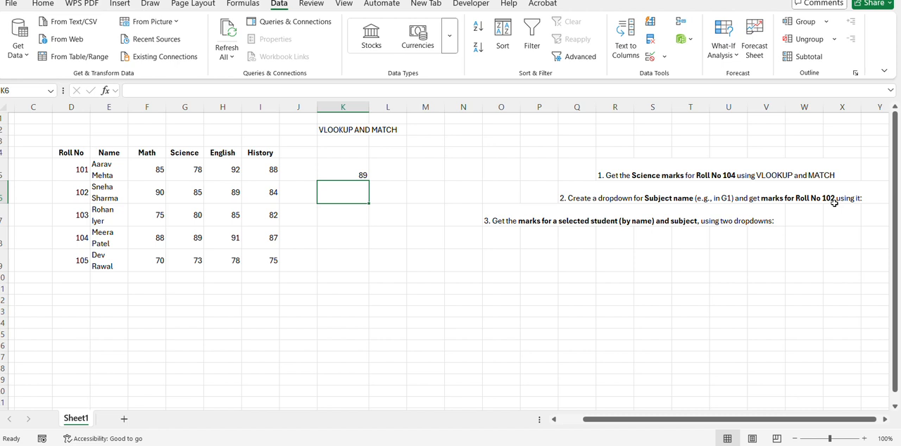
Step: Add a list data validation dropdown in M6 sourced from the subject headers F4:I4 and choose History in it
{"action": "left_click", "coordinate": [422, 196]}
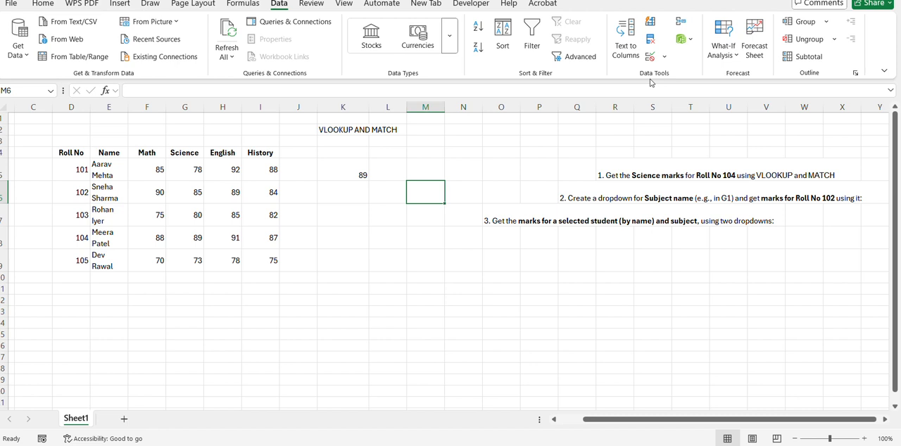
{"action": "left_click", "coordinate": [664, 56]}
{"action": "left_click", "coordinate": [678, 72]}
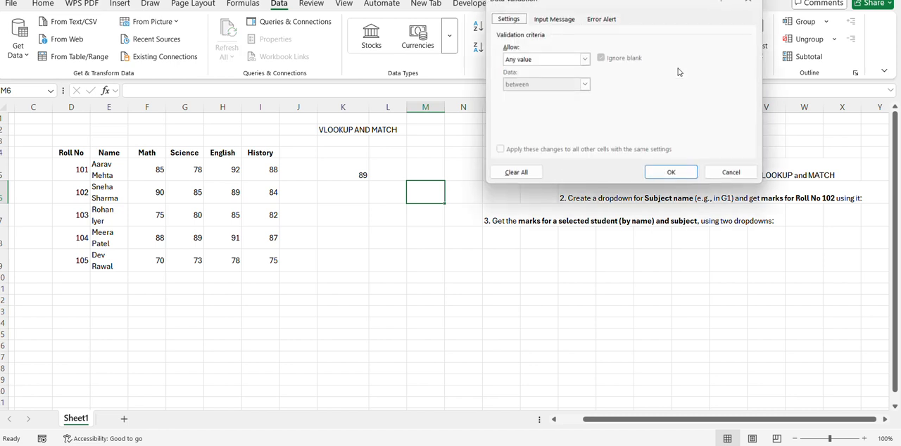
{"action": "left_click", "coordinate": [584, 60]}
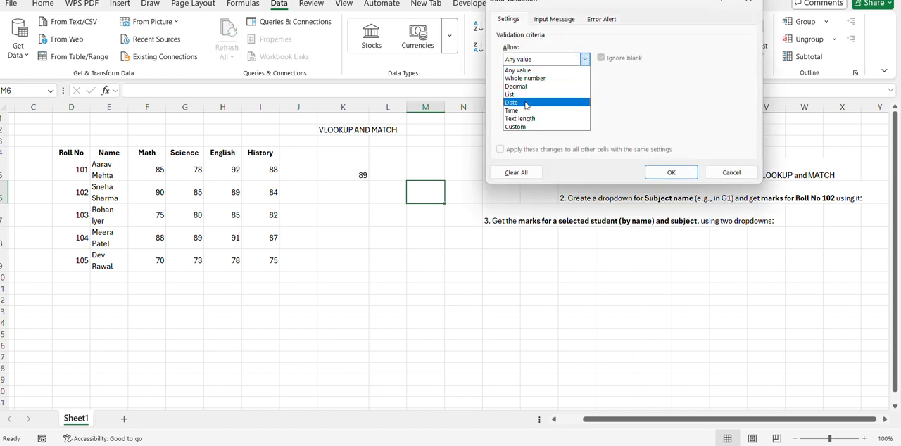
{"action": "left_click", "coordinate": [509, 94]}
{"action": "left_click", "coordinate": [665, 109]}
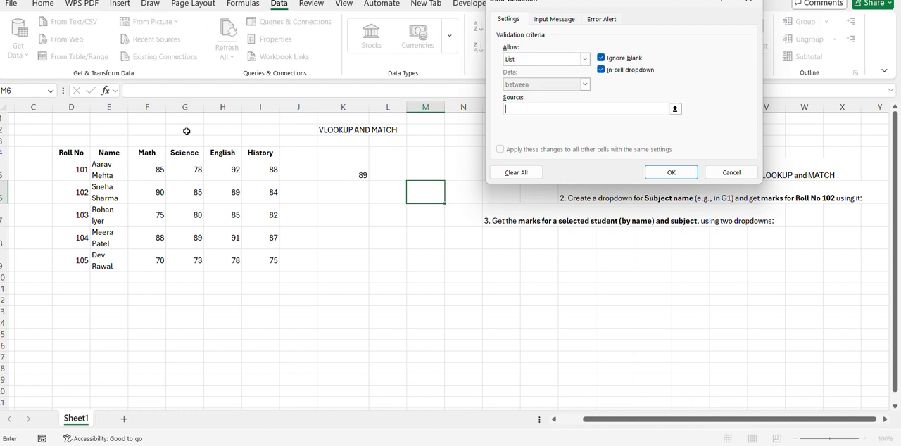
{"action": "left_click_drag", "start_coordinate": [156, 153], "coordinate": [252, 153]}
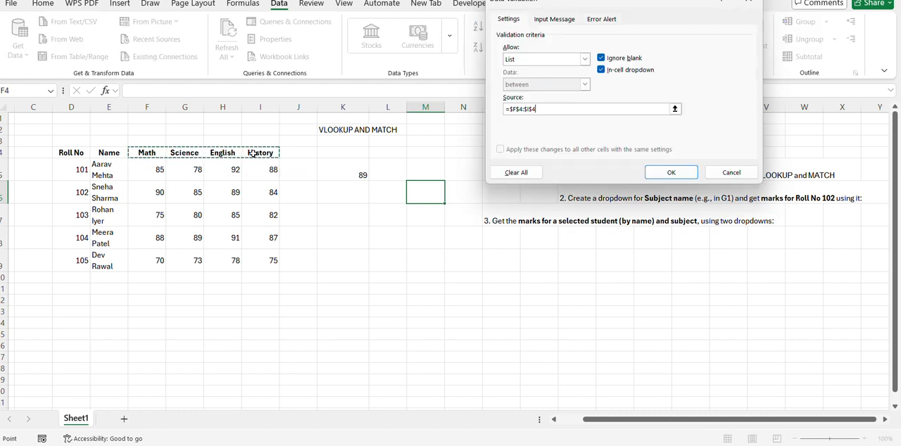
{"action": "key", "text": "Return"}
{"action": "left_click", "coordinate": [449, 197]}
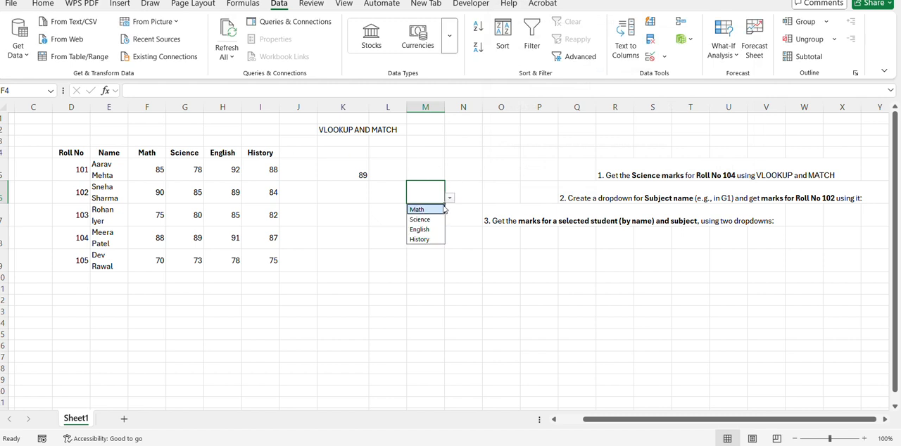
{"action": "left_click", "coordinate": [424, 239]}
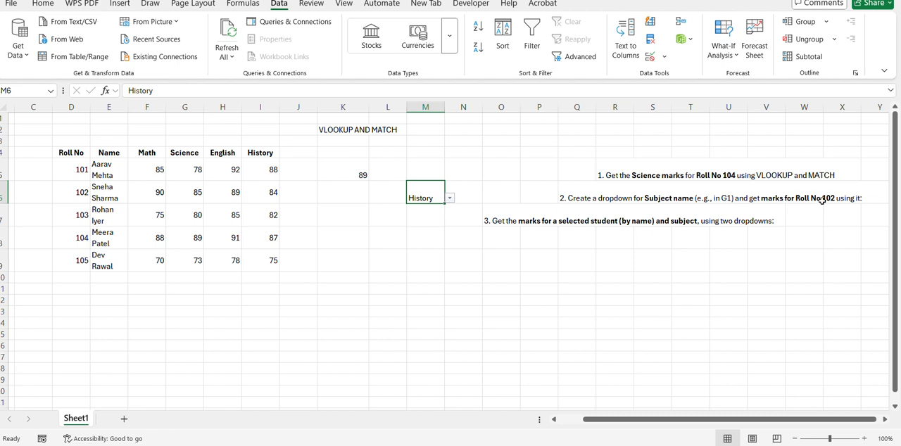
Step: Start a VLOOKUP formula in K6 with Roll No 102 in D6 as the lookup value and D4:I9 as the table array
{"action": "left_click", "coordinate": [339, 197]}
{"action": "type", "text": "="}
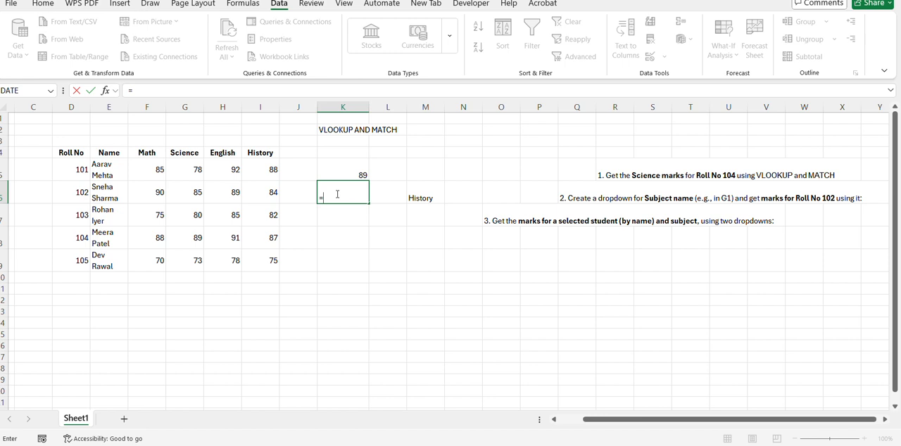
{"action": "type", "text": "vl"}
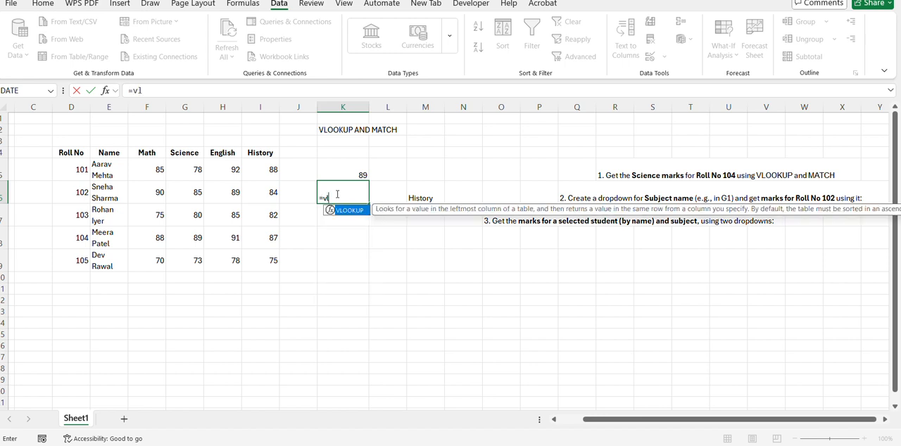
{"action": "key", "text": "Tab"}
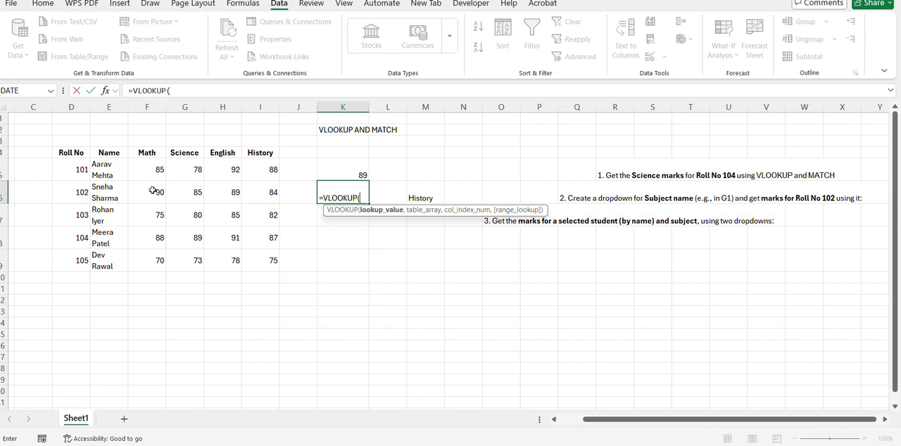
{"action": "left_click", "coordinate": [85, 192]}
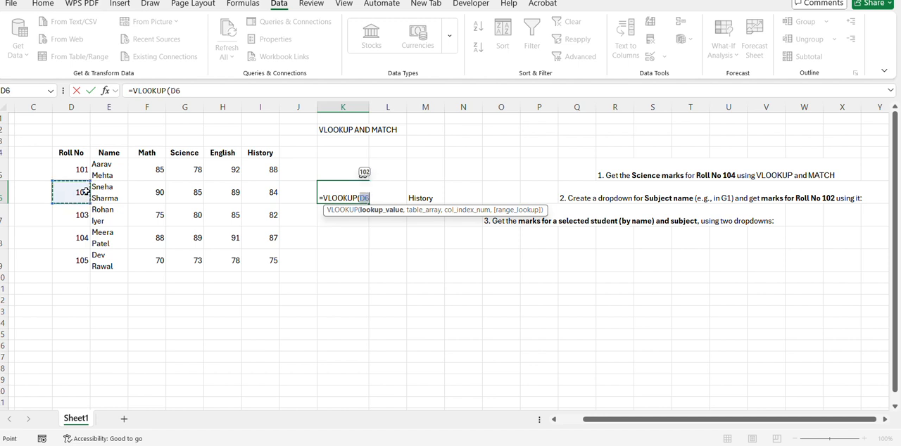
{"action": "type", "text": ","}
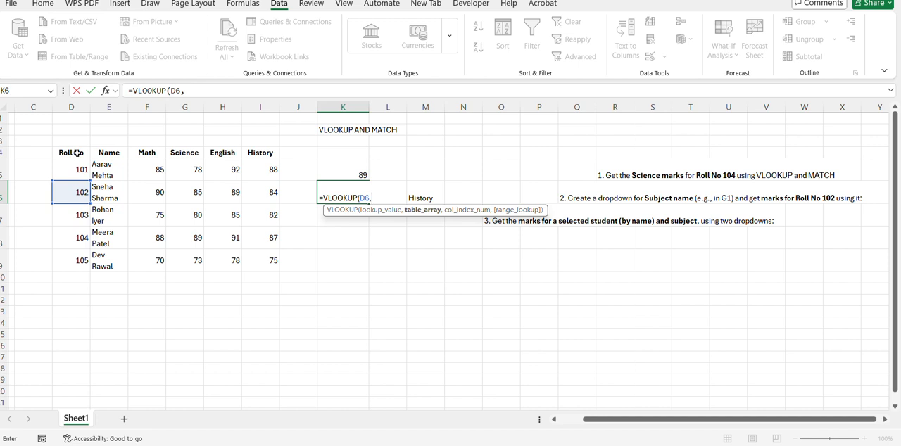
{"action": "left_click_drag", "start_coordinate": [77, 152], "coordinate": [263, 267]}
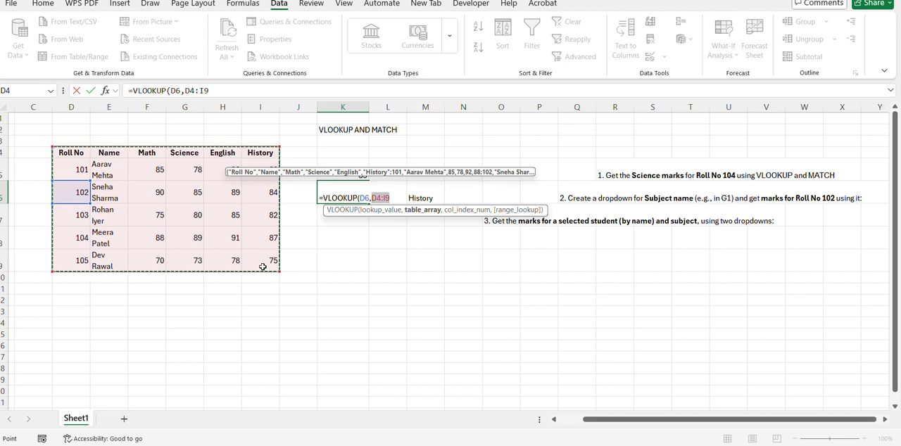
{"action": "type", "text": ","}
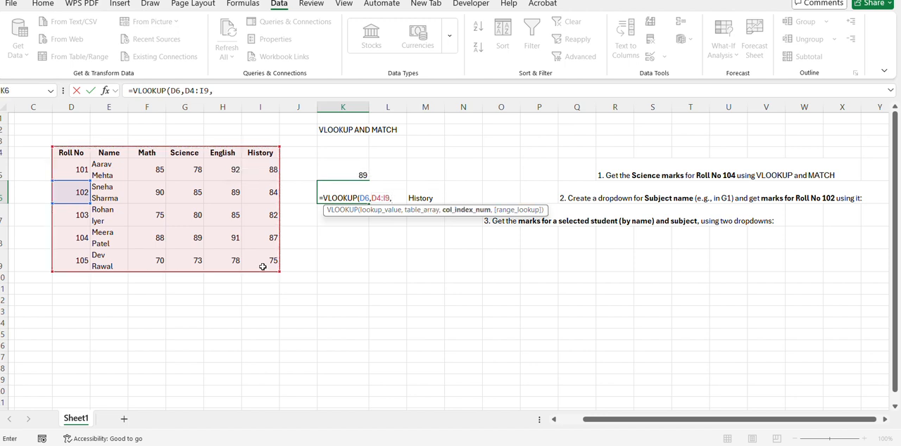
{"action": "type", "text": "mat"}
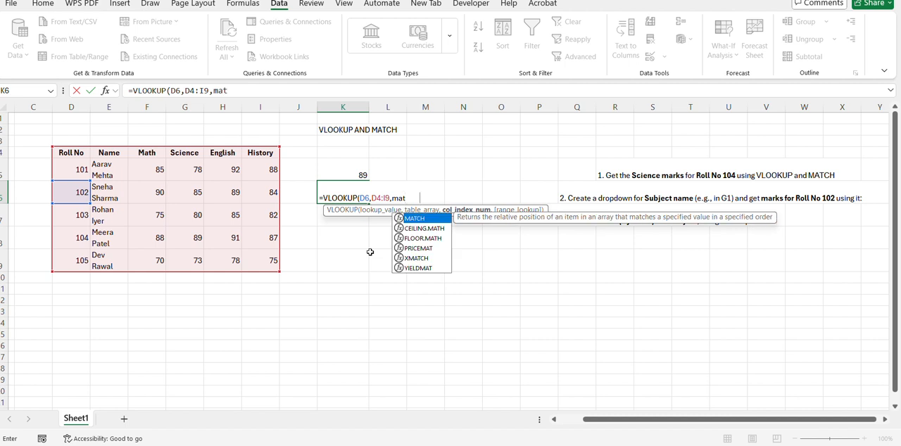
Step: Use MATCH(M6,F4:I4,0) as the column index in K6's VLOOKUP and finish the formula with FALSE for an exact match
{"action": "key", "text": "Tab"}
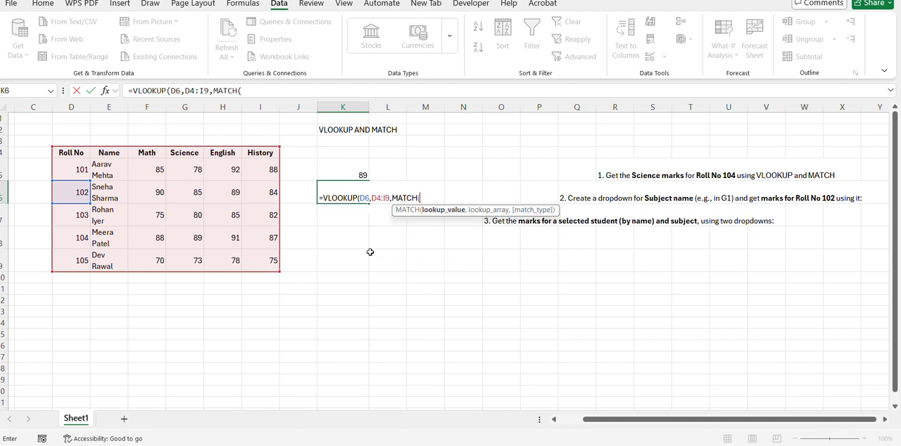
{"action": "type", "text": "M"}
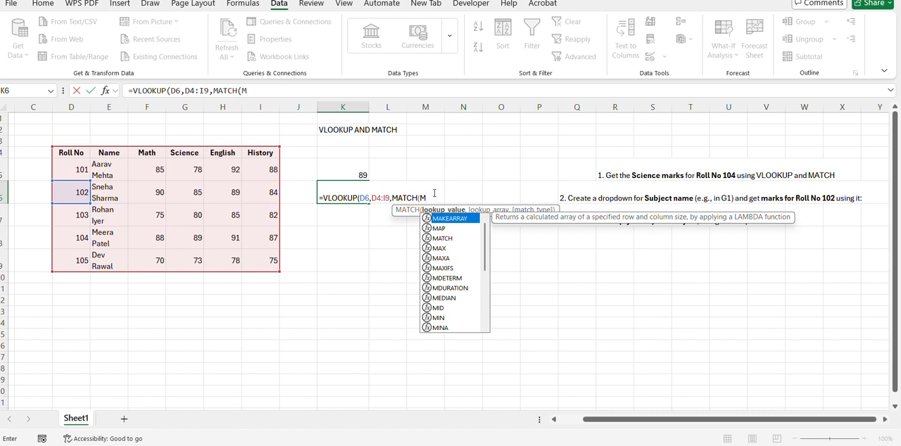
{"action": "type", "text": "6,"}
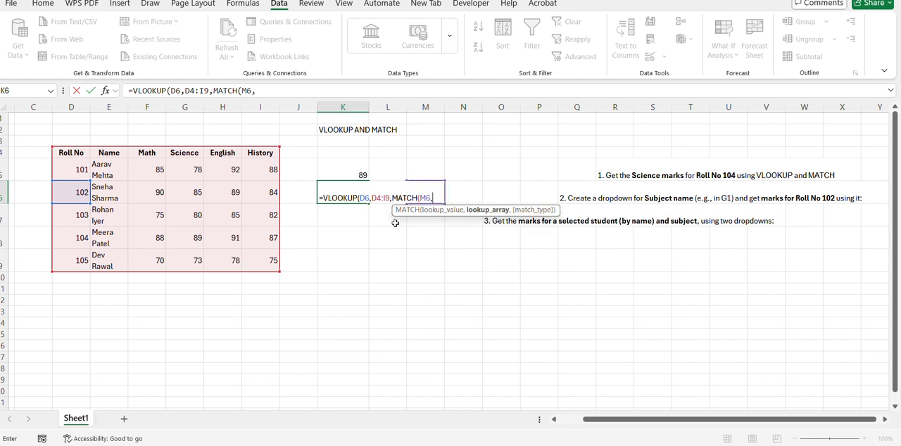
{"action": "left_click_drag", "start_coordinate": [147, 151], "coordinate": [260, 151]}
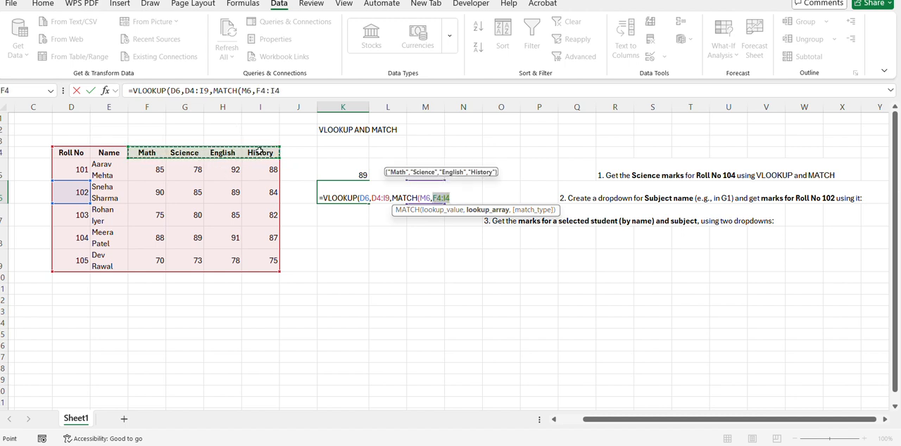
{"action": "type", "text": ","}
{"action": "type", "text": "0),f"}
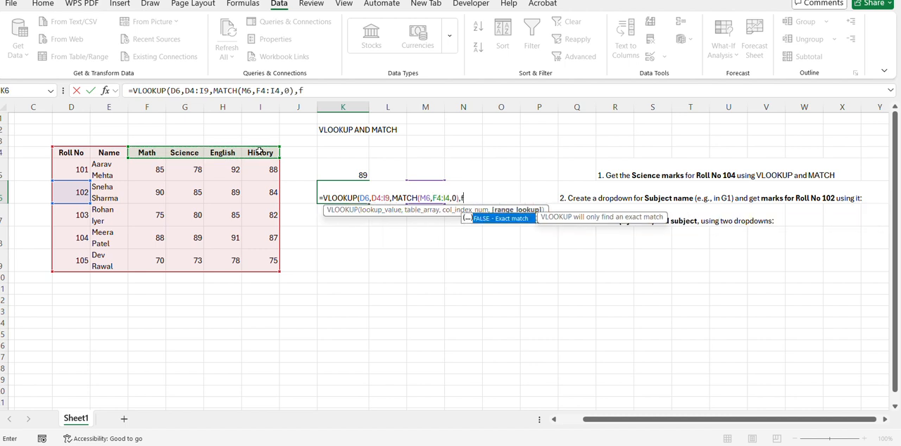
{"action": "key", "text": "Tab"}
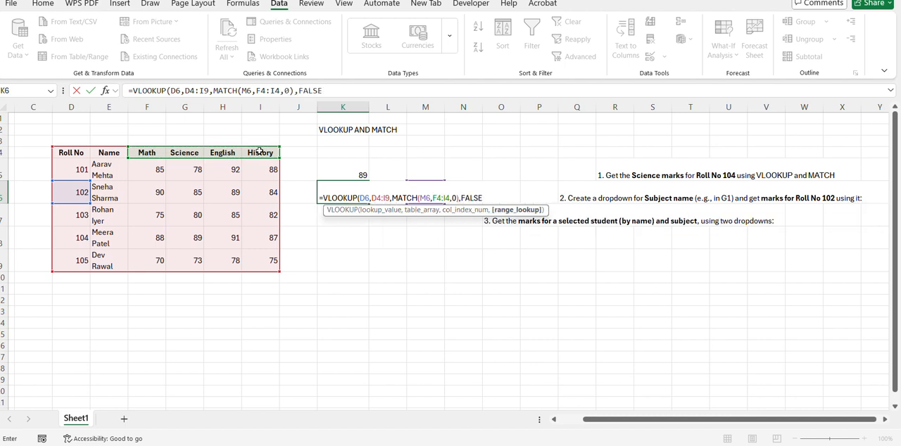
{"action": "type", "text": ")"}
{"action": "key", "text": "Return"}
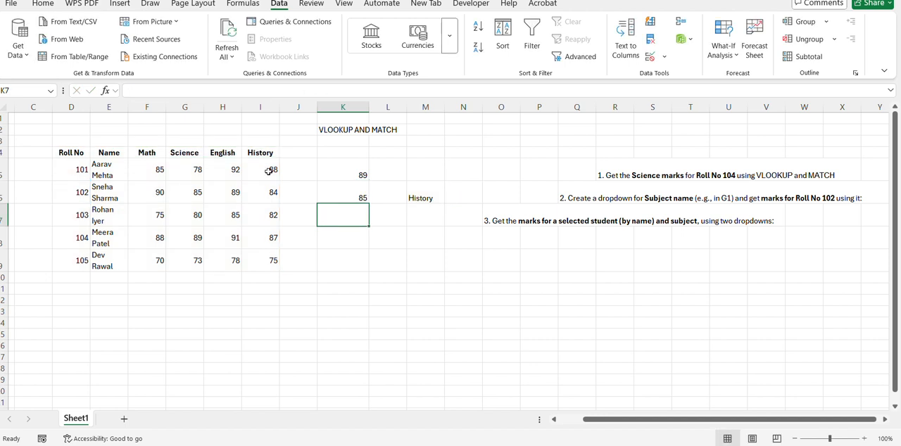
Step: Check K6's result against Roll No 102's marks, switching the subject dropdown in M6 to Math and English
{"action": "left_click", "coordinate": [363, 193]}
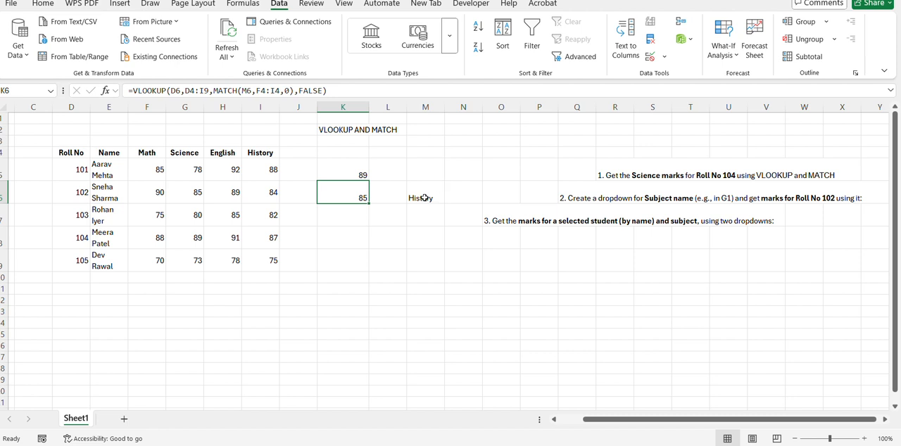
{"action": "left_click", "coordinate": [200, 197]}
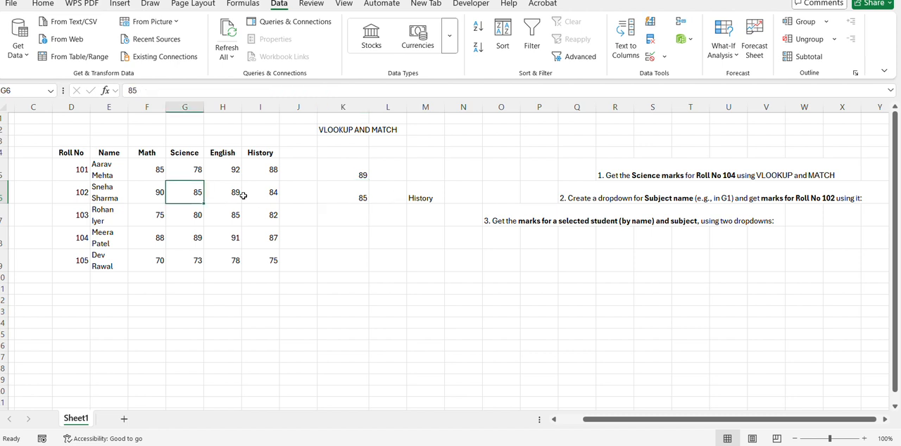
{"action": "left_click", "coordinate": [424, 198]}
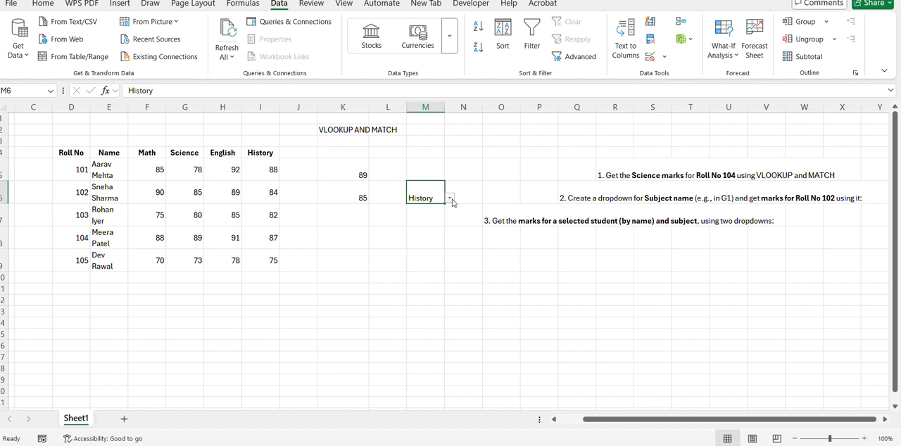
{"action": "left_click", "coordinate": [450, 200]}
{"action": "left_click", "coordinate": [434, 208]}
{"action": "left_click", "coordinate": [454, 199]}
{"action": "left_click", "coordinate": [428, 188]}
{"action": "left_click", "coordinate": [449, 200]}
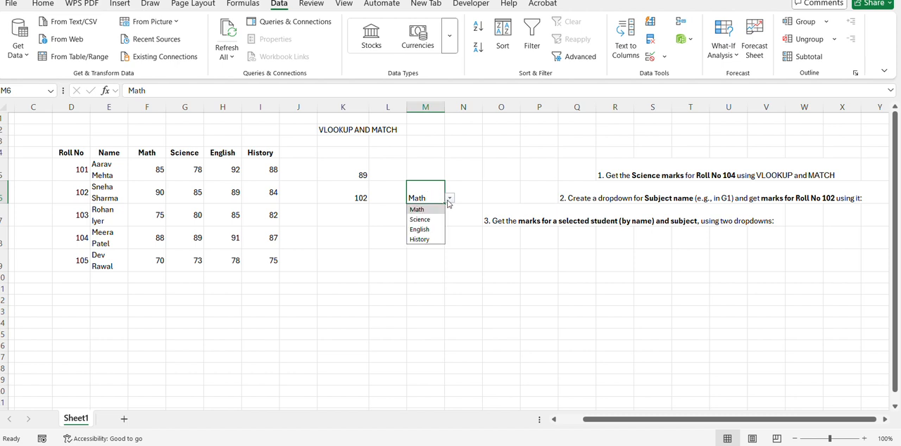
{"action": "left_click", "coordinate": [422, 230]}
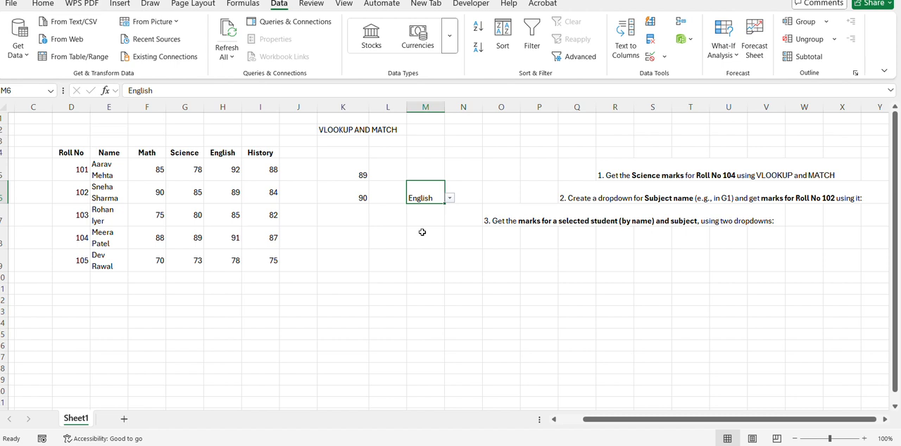
Step: Change the table array in K6's VLOOKUP formula to D5:I9, leaving out the header row
{"action": "double_click", "coordinate": [347, 194]}
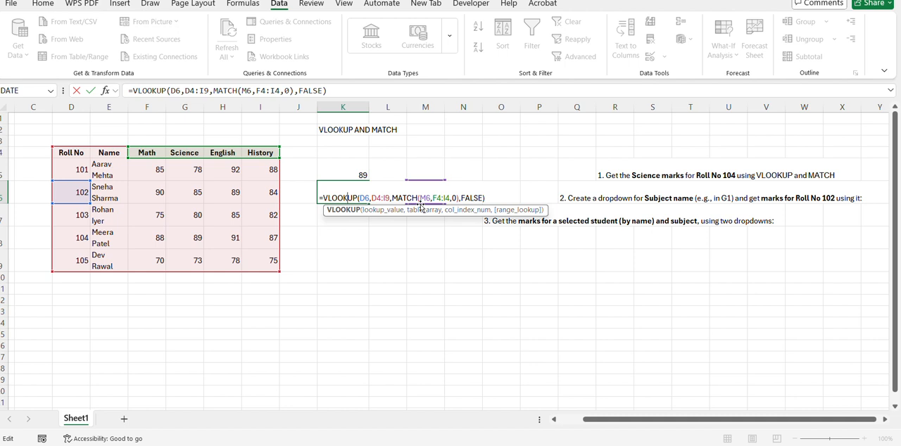
{"action": "left_click", "coordinate": [380, 197]}
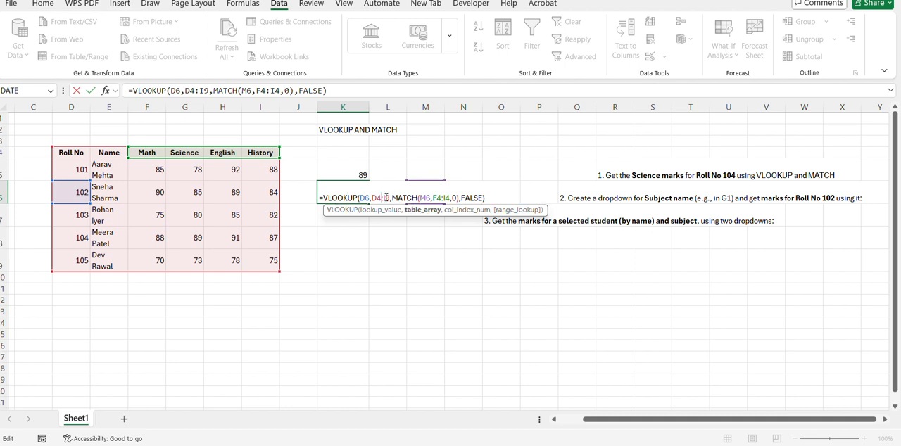
{"action": "left_click", "coordinate": [392, 197]}
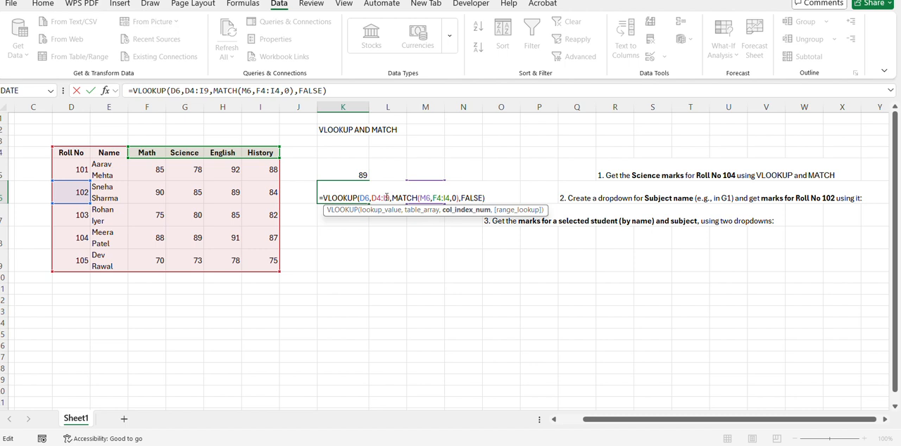
{"action": "left_click_drag", "start_coordinate": [390, 197], "coordinate": [371, 197]}
{"action": "key", "text": "BackSpace"}
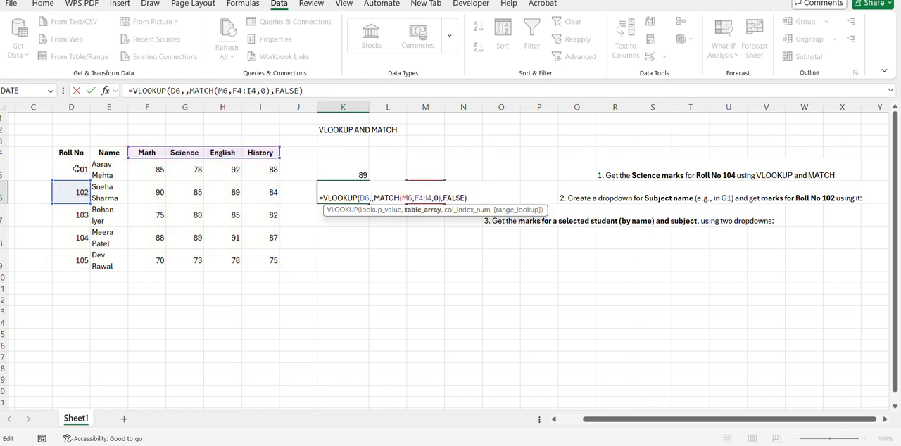
{"action": "left_click_drag", "start_coordinate": [73, 169], "coordinate": [256, 261]}
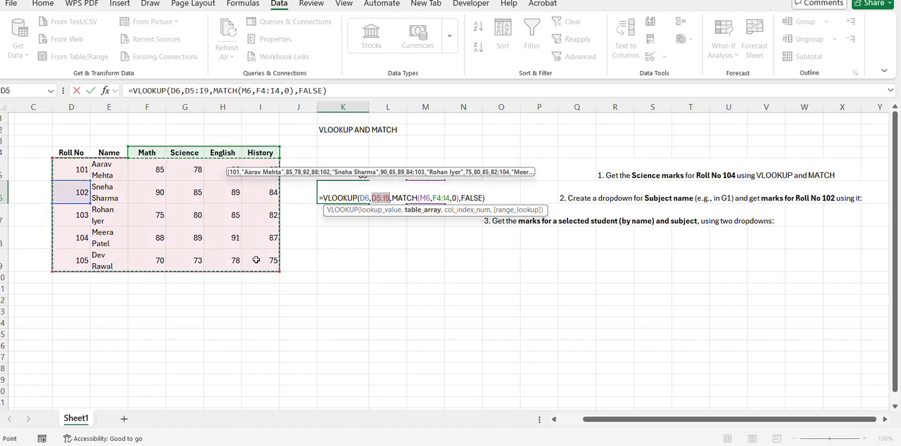
{"action": "key", "text": "Return"}
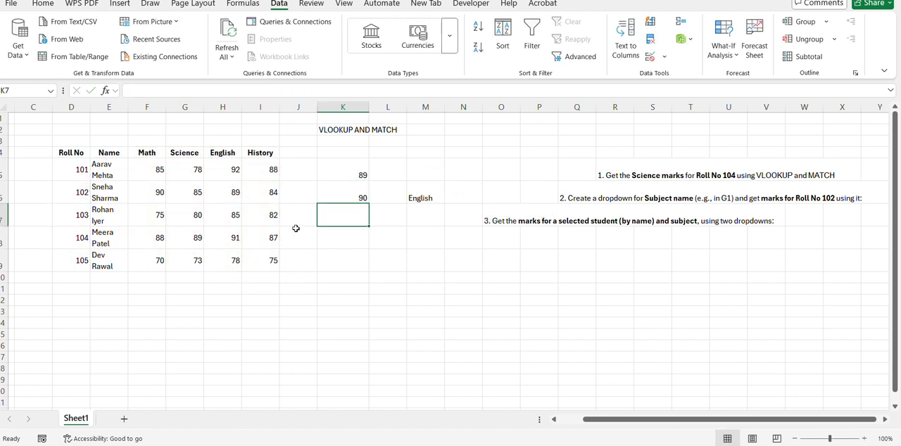
Step: Change the MATCH lookup array in K6's formula to the full header row D4:I4
{"action": "left_click", "coordinate": [347, 189]}
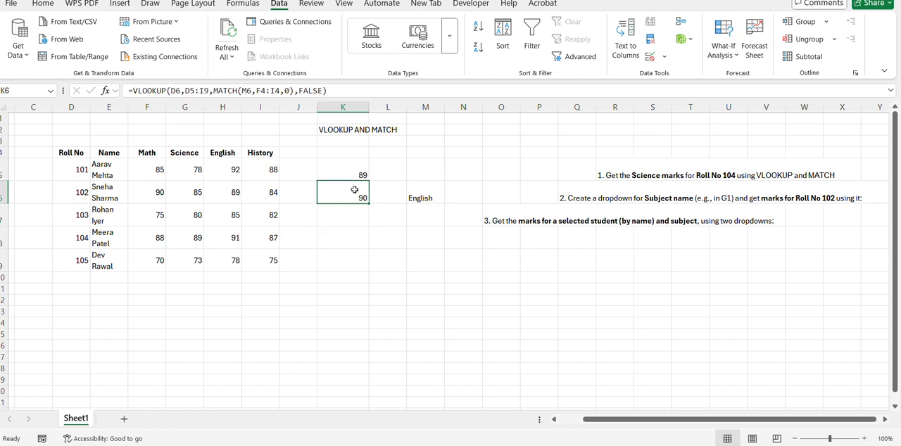
{"action": "double_click", "coordinate": [354, 187]}
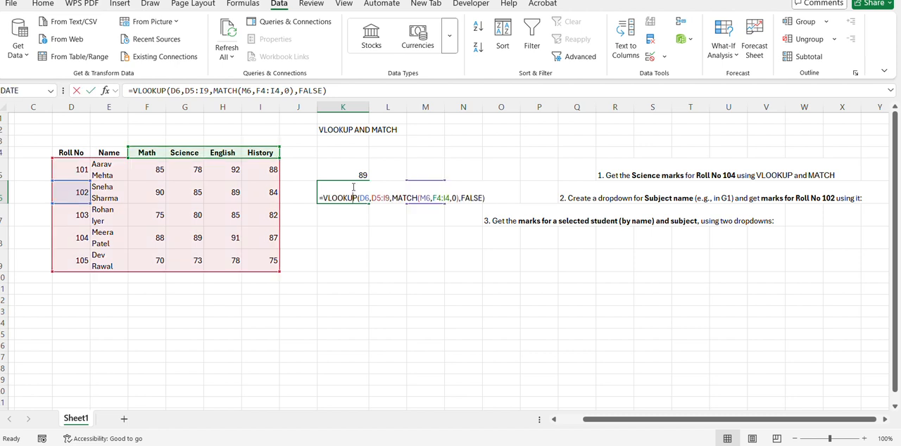
{"action": "left_click", "coordinate": [445, 198]}
{"action": "key", "text": "BackSpace"}
{"action": "key", "text": "BackSpace"}
{"action": "key", "text": "BackSpace"}
{"action": "key", "text": "BackSpace"}
{"action": "key", "text": "BackSpace"}
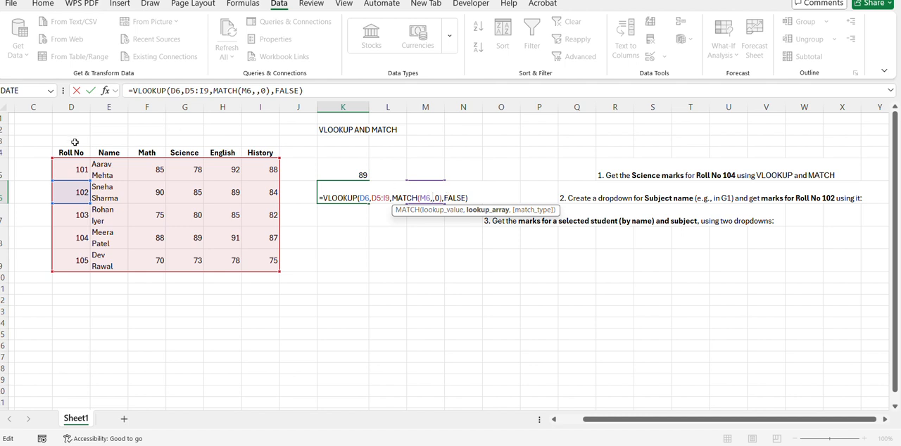
{"action": "left_click_drag", "start_coordinate": [71, 152], "coordinate": [261, 149]}
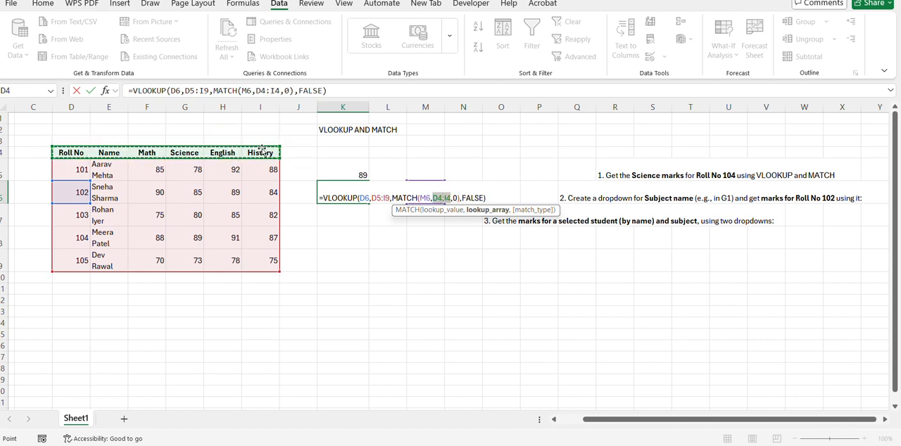
{"action": "key", "text": "Return"}
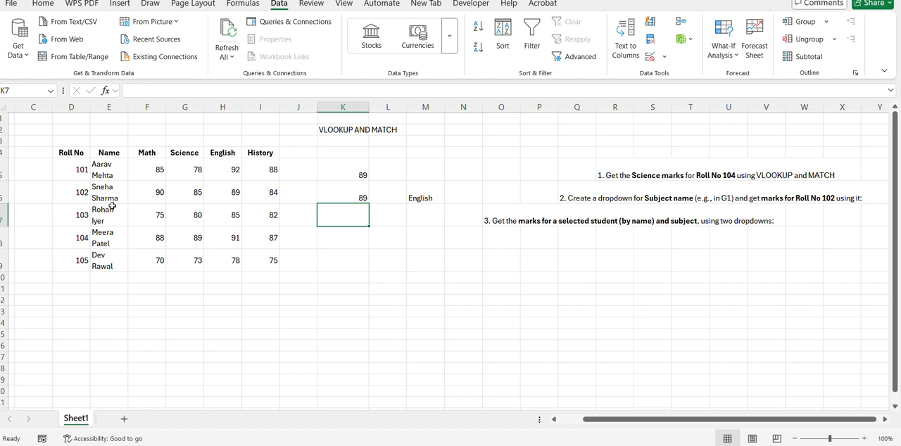
Step: Test K6 against Roll No 102's marks by choosing Science, Math and finally History in the M6 dropdown
{"action": "left_click", "coordinate": [234, 194]}
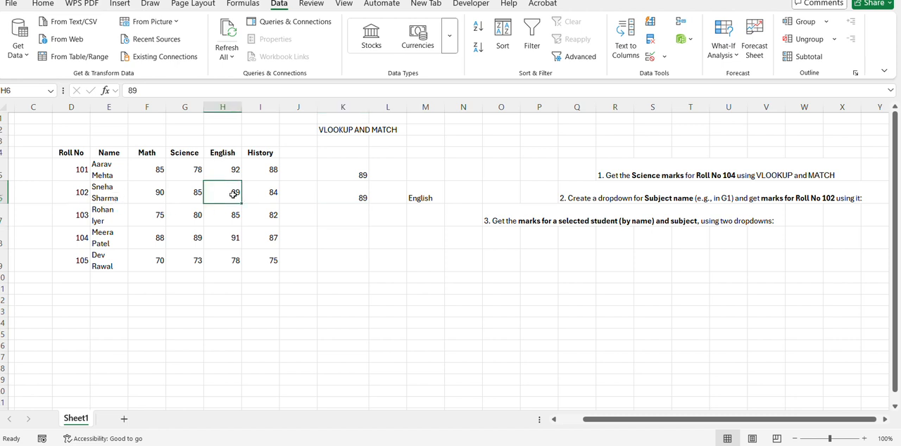
{"action": "left_click", "coordinate": [197, 188]}
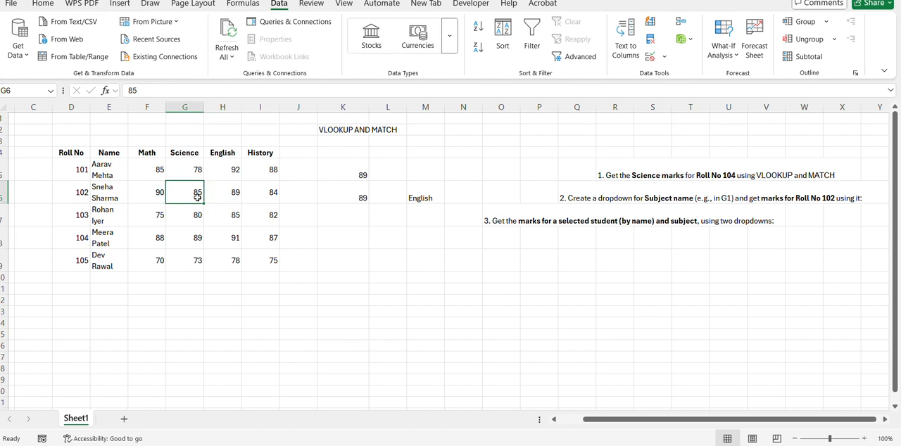
{"action": "left_click", "coordinate": [432, 200]}
{"action": "left_click", "coordinate": [449, 199]}
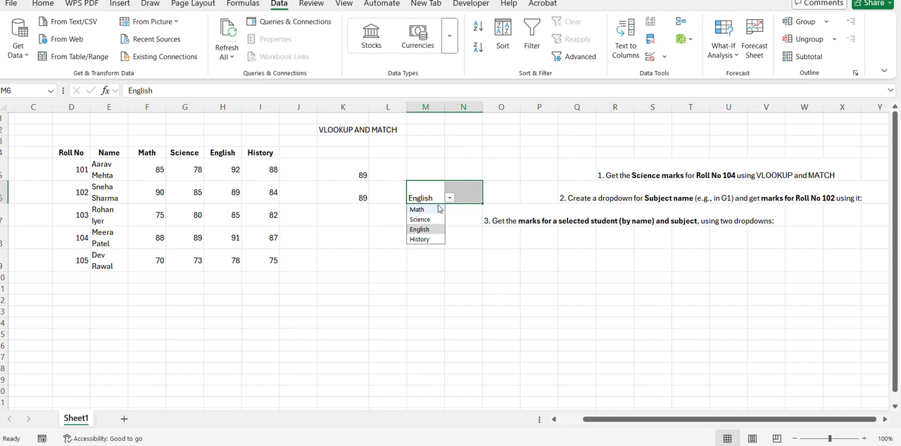
{"action": "left_click", "coordinate": [421, 220]}
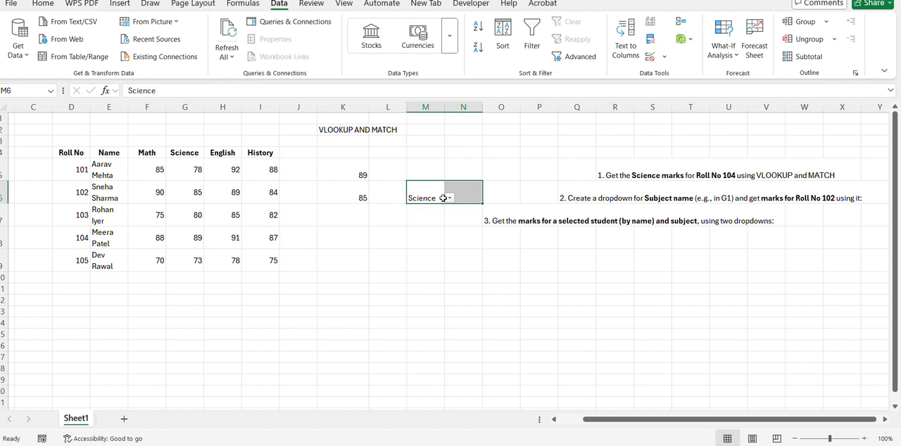
{"action": "left_click", "coordinate": [450, 200]}
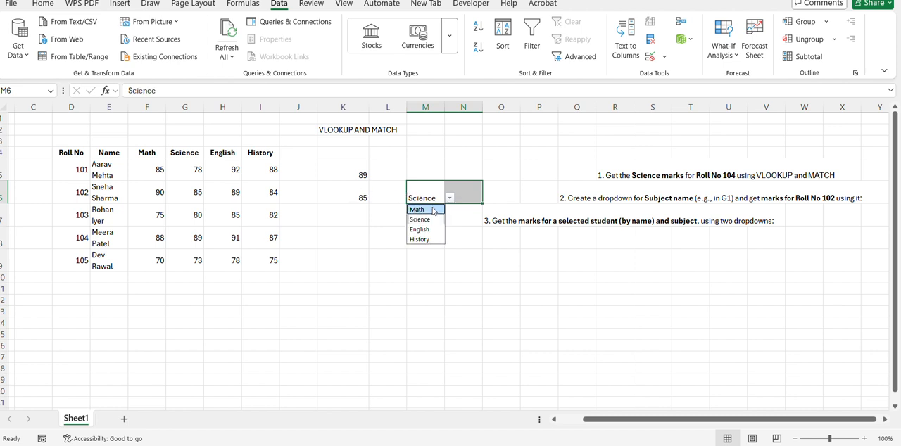
{"action": "left_click", "coordinate": [433, 209]}
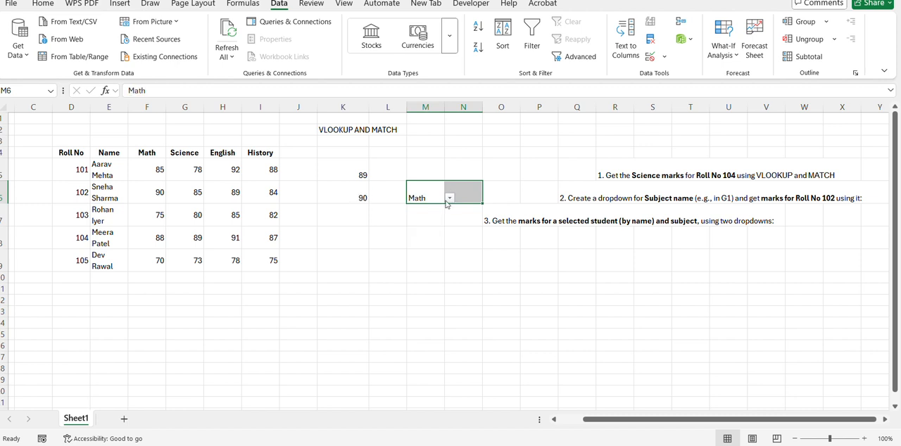
{"action": "left_click", "coordinate": [450, 199]}
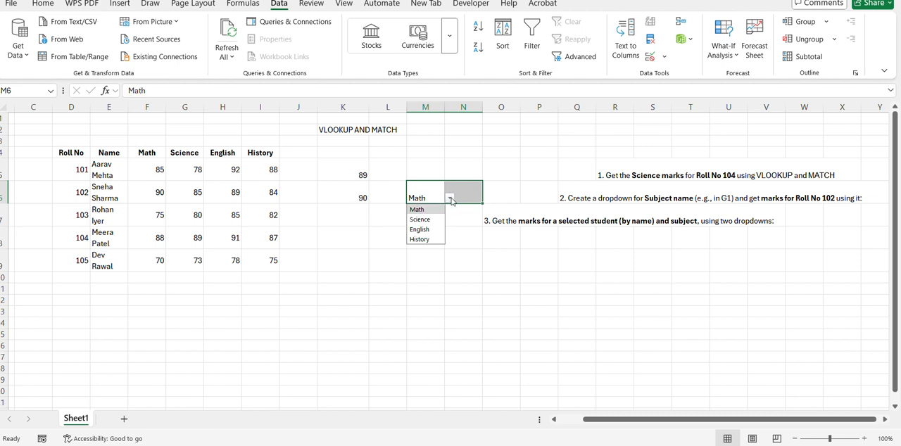
{"action": "left_click", "coordinate": [427, 240]}
{"action": "left_click", "coordinate": [409, 206]}
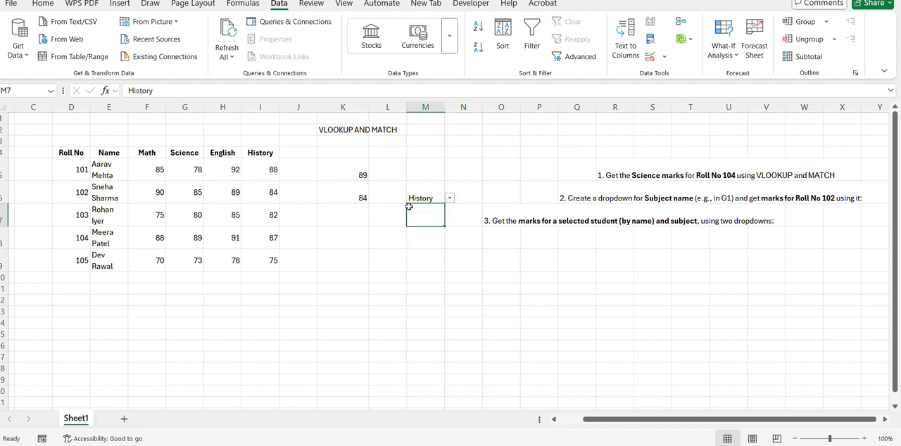
Step: Review the cell ranges referenced by the VLOOKUP and MATCH formula in K6
{"action": "double_click", "coordinate": [347, 196]}
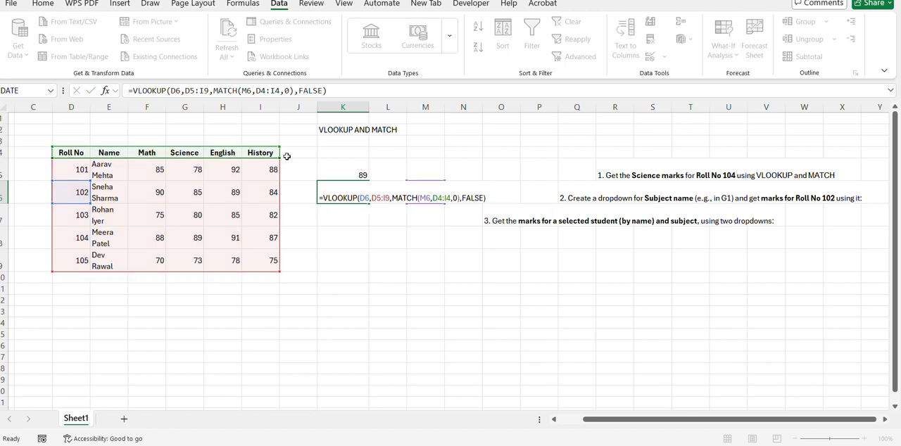
{"action": "key", "text": "Return"}
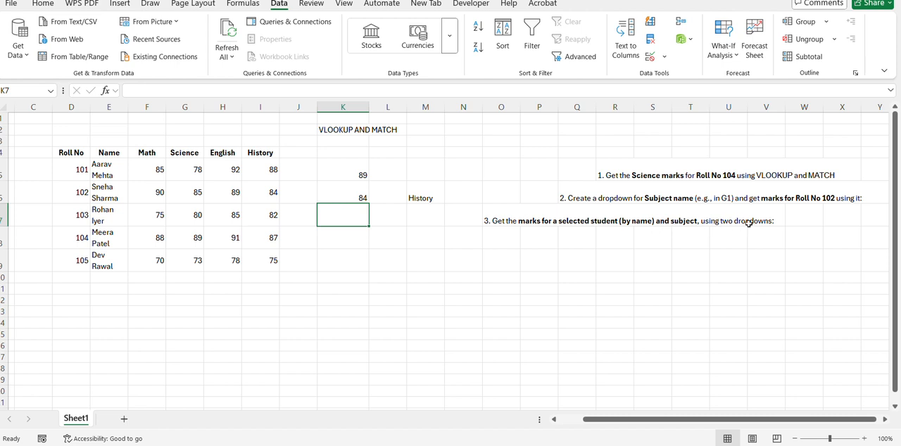
{"action": "left_click", "coordinate": [431, 266]}
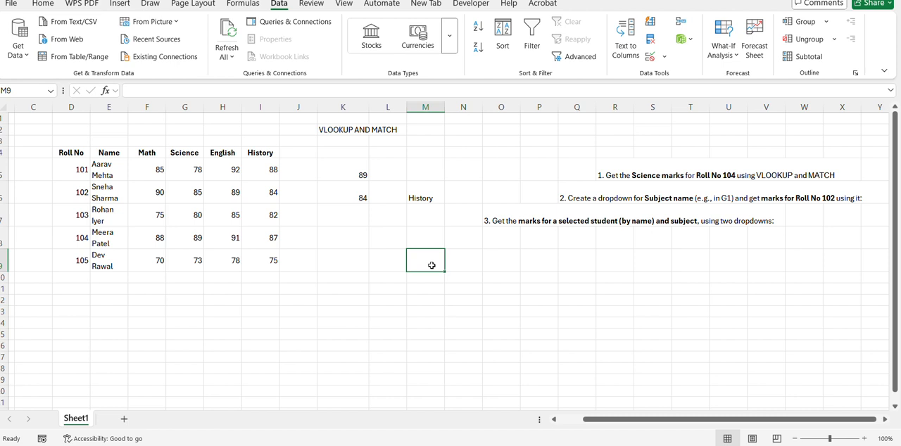
Step: Add a list data validation dropdown to M9 that uses the student names in E5:E9 as its source
{"action": "left_click", "coordinate": [425, 211]}
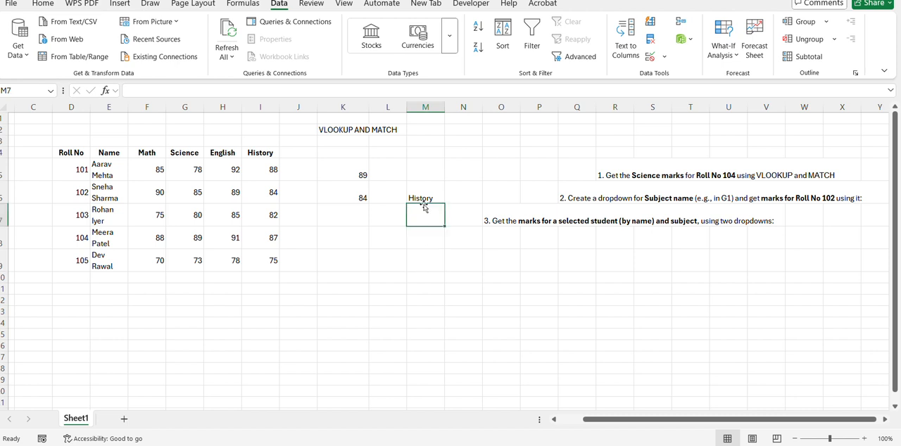
{"action": "left_click", "coordinate": [425, 192]}
{"action": "left_click", "coordinate": [431, 256]}
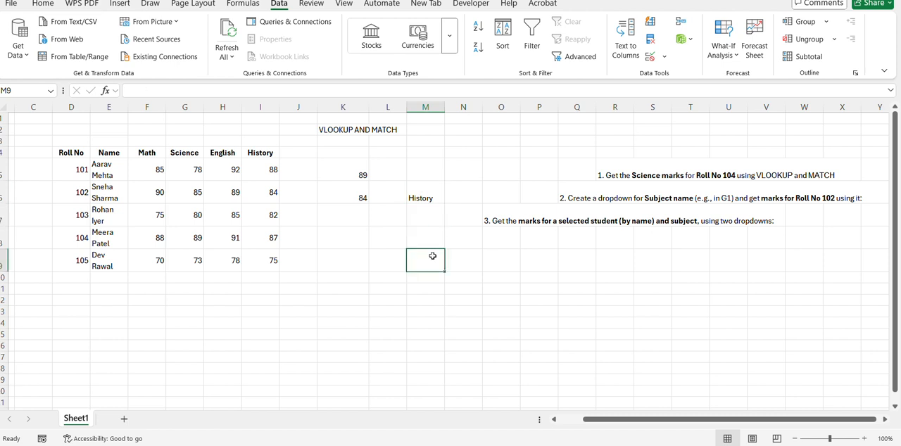
{"action": "left_click", "coordinate": [662, 57]}
{"action": "left_click", "coordinate": [676, 71]}
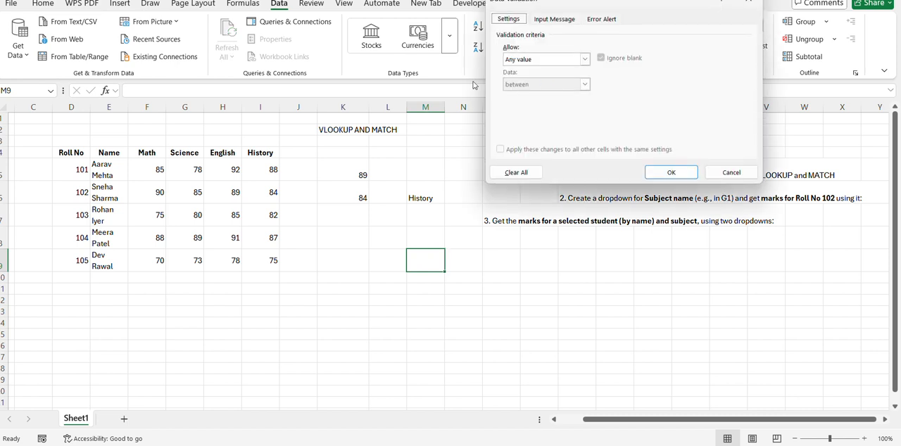
{"action": "left_click", "coordinate": [584, 59]}
{"action": "left_click", "coordinate": [509, 99]}
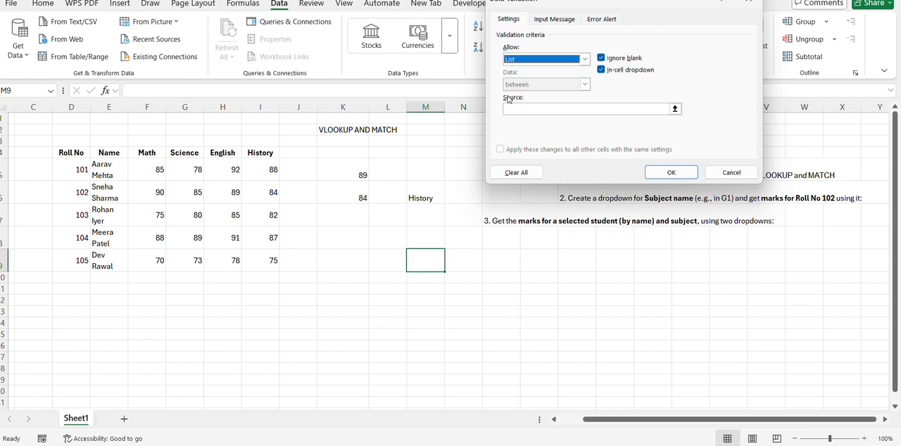
{"action": "left_click", "coordinate": [520, 109]}
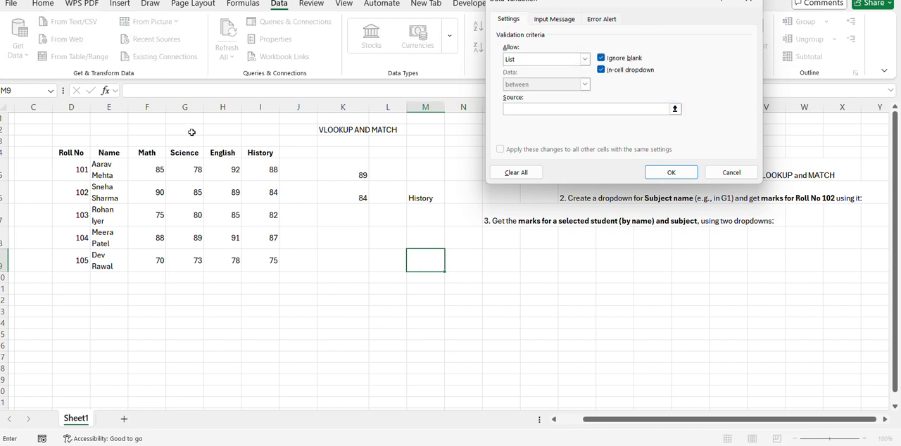
{"action": "left_click_drag", "start_coordinate": [98, 166], "coordinate": [107, 253]}
{"action": "key", "text": "Return"}
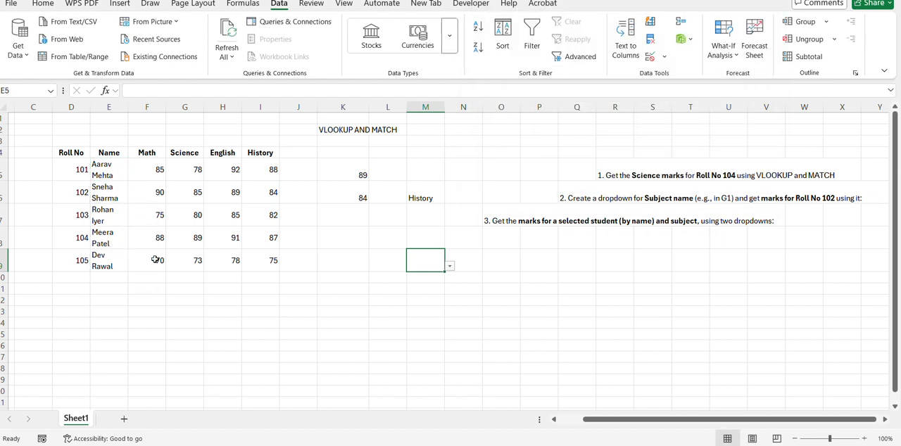
{"action": "left_click", "coordinate": [452, 271]}
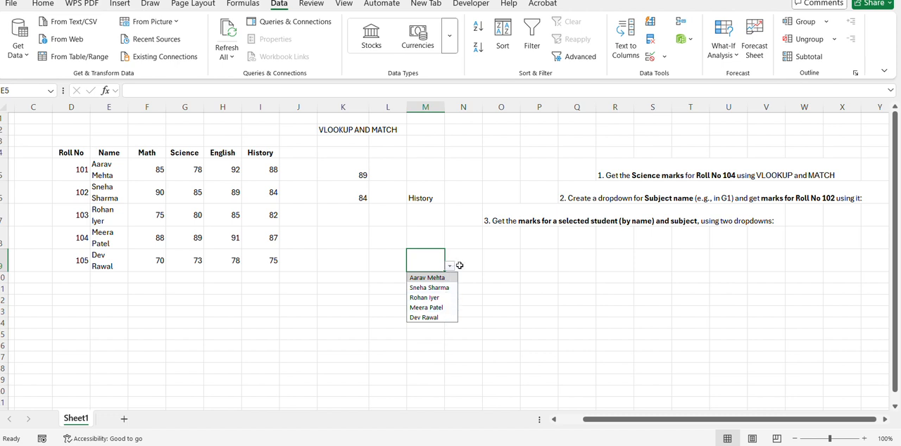
Step: Add a list data validation dropdown to N9 that uses the subject headers in F4:I4 as its source
{"action": "left_click", "coordinate": [465, 266]}
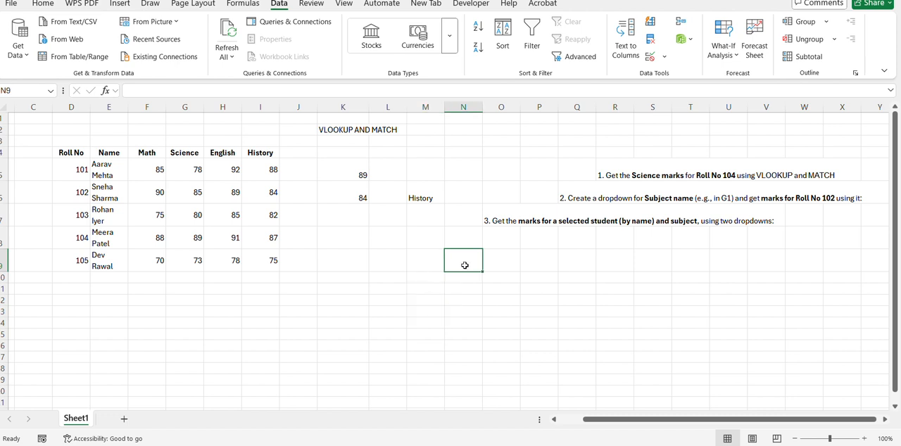
{"action": "left_click", "coordinate": [664, 57]}
{"action": "left_click", "coordinate": [660, 77]}
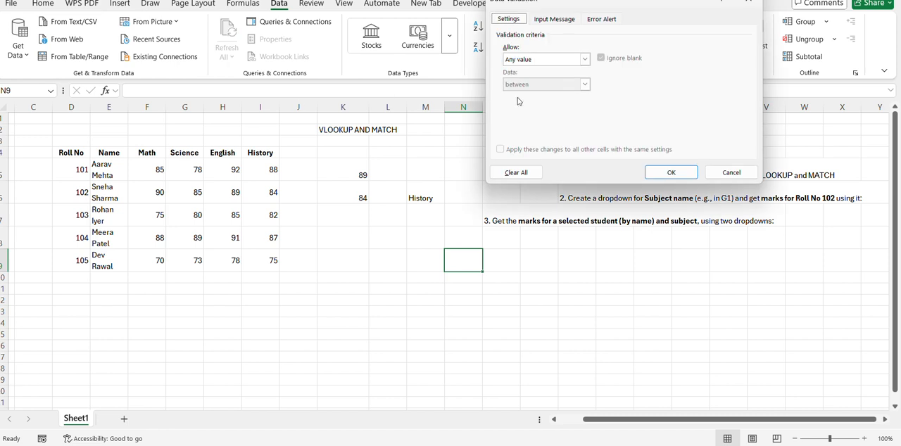
{"action": "left_click", "coordinate": [541, 61]}
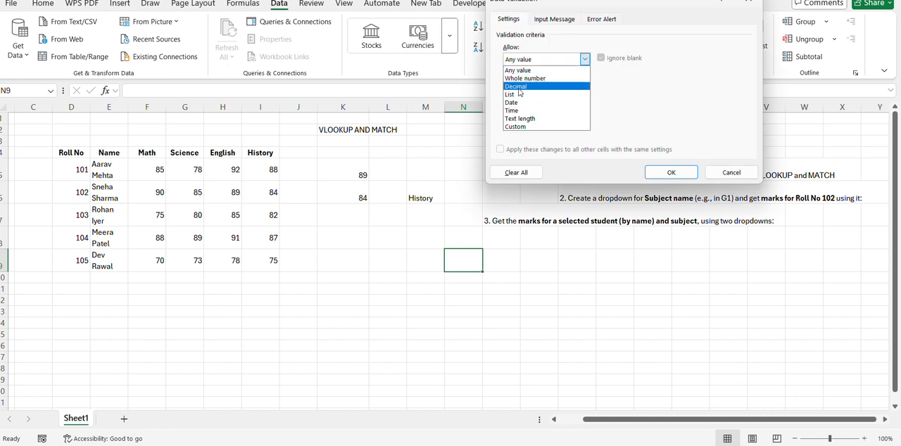
{"action": "left_click", "coordinate": [506, 86]}
{"action": "left_click", "coordinate": [545, 59]}
{"action": "left_click", "coordinate": [508, 97]}
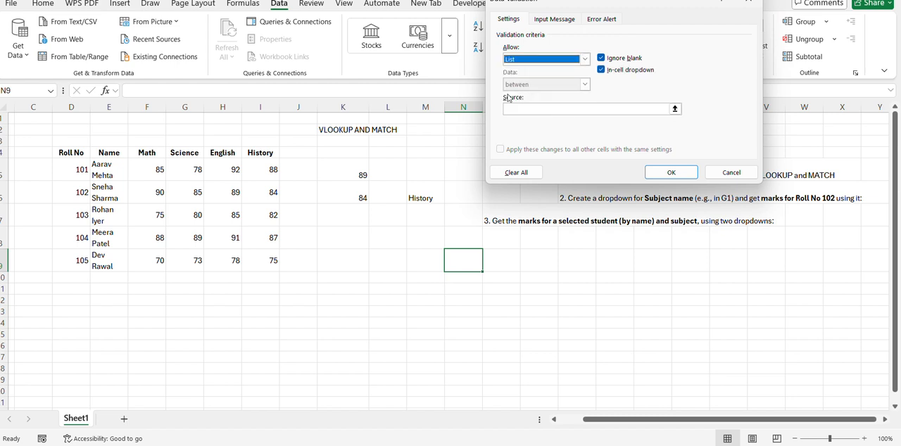
{"action": "left_click", "coordinate": [515, 108]}
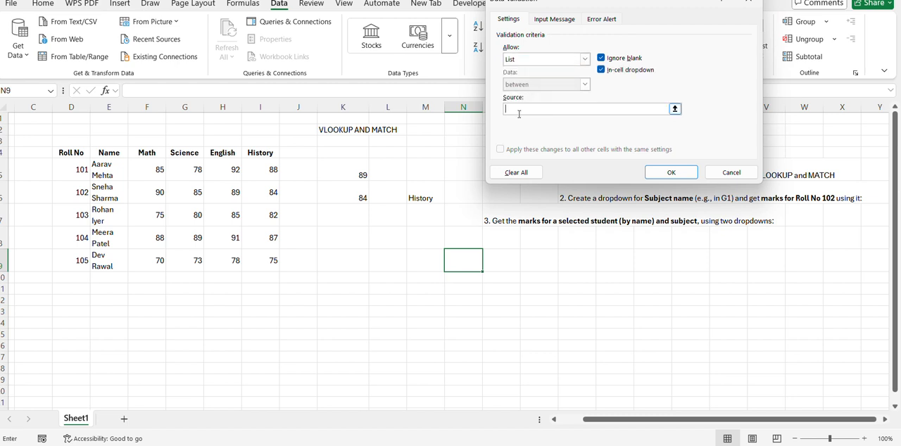
{"action": "left_click", "coordinate": [146, 151]}
{"action": "left_click_drag", "start_coordinate": [146, 152], "coordinate": [258, 150]}
{"action": "key", "text": "Return"}
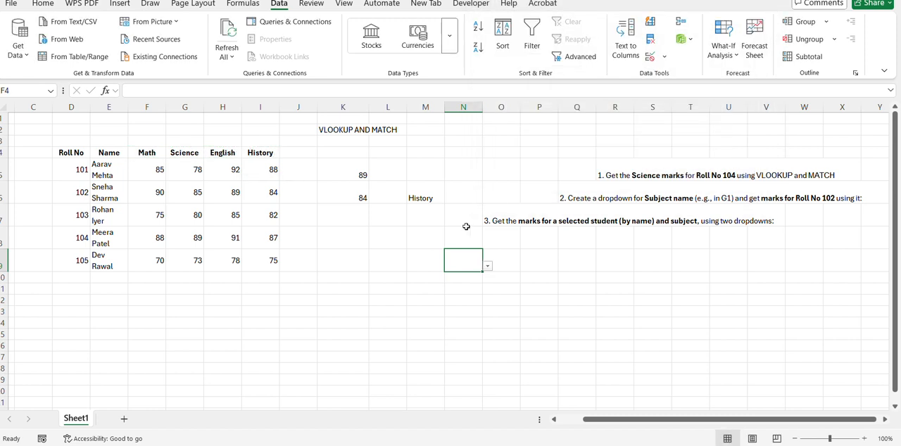
Step: Choose Math in the N9 dropdown and the student with Roll No 101 in the M9 dropdown
{"action": "left_click", "coordinate": [487, 267]}
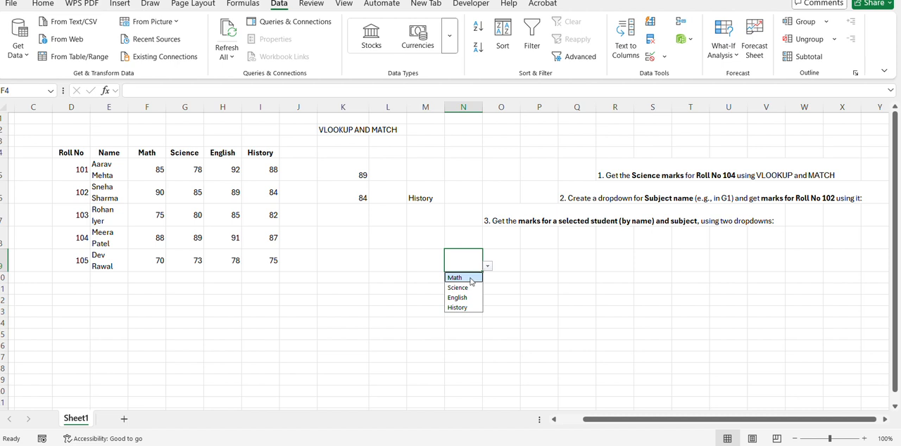
{"action": "left_click", "coordinate": [469, 280]}
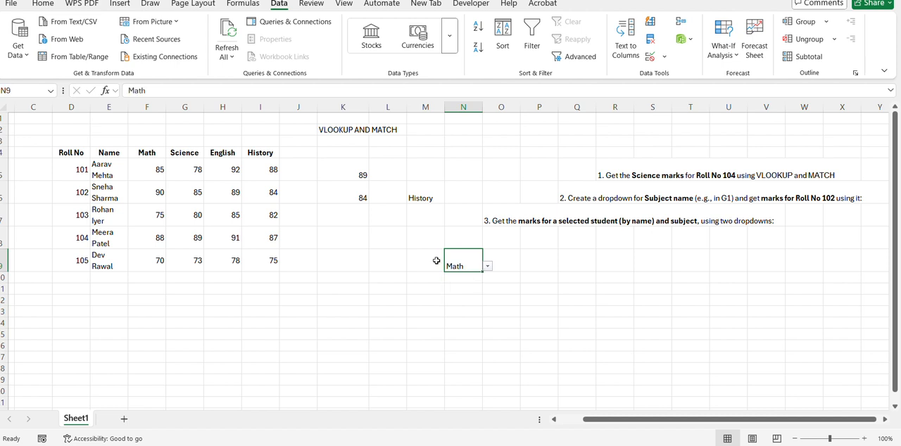
{"action": "left_click", "coordinate": [435, 260]}
{"action": "left_click", "coordinate": [449, 267]}
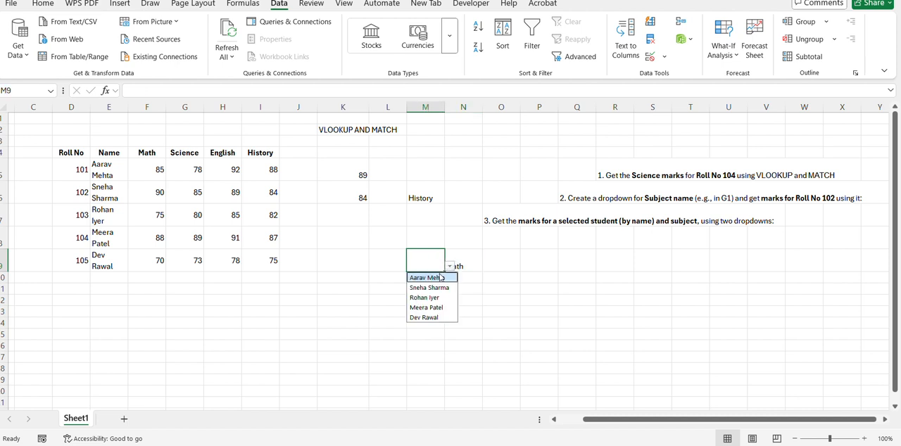
{"action": "left_click", "coordinate": [434, 279]}
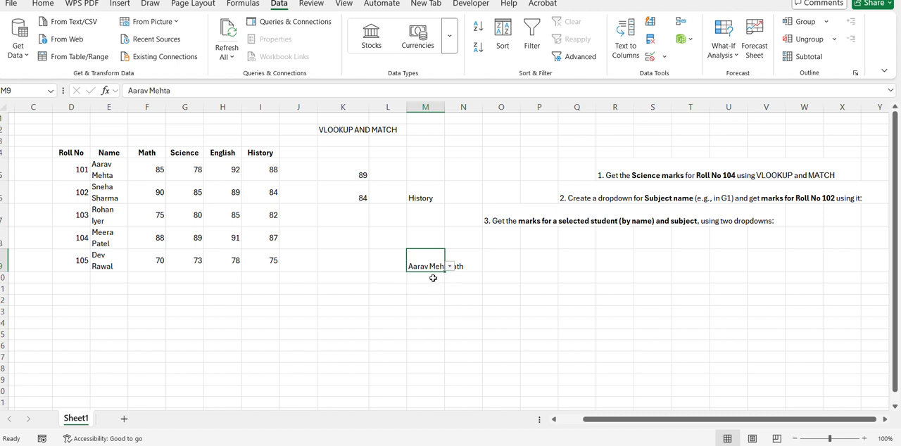
{"action": "left_click", "coordinate": [161, 167]}
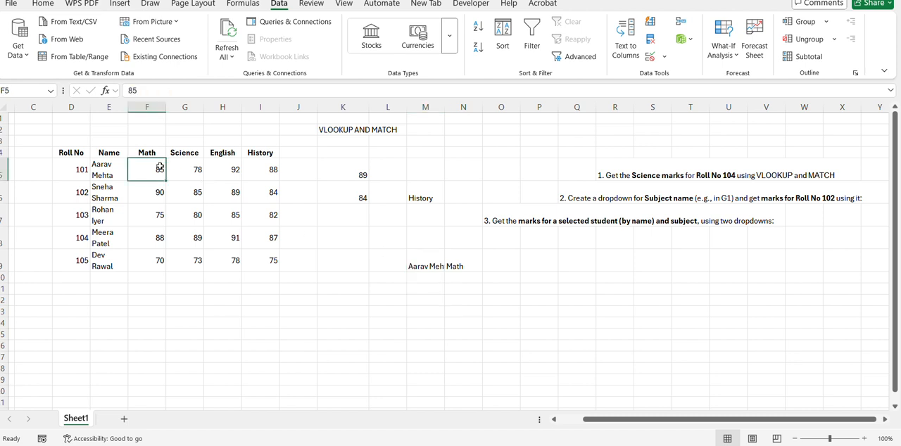
Step: Start a VLOOKUP formula in K7 with M9 as the lookup value and E5:I9 as the table array
{"action": "left_click", "coordinate": [349, 214]}
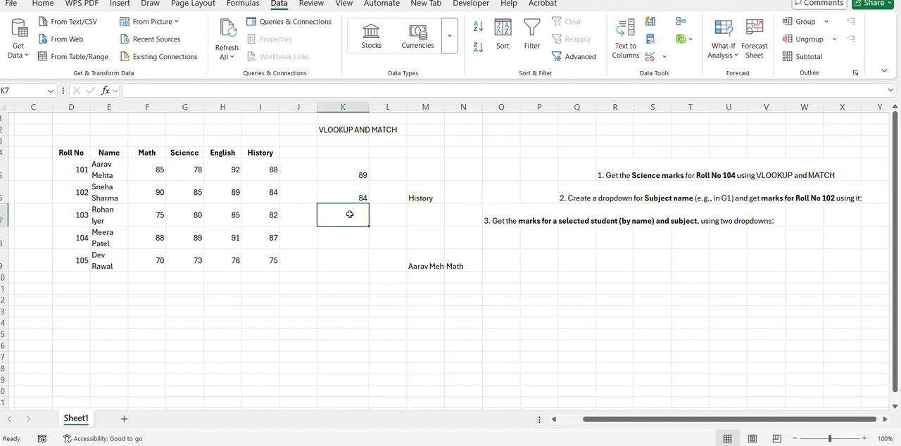
{"action": "type", "text": "="}
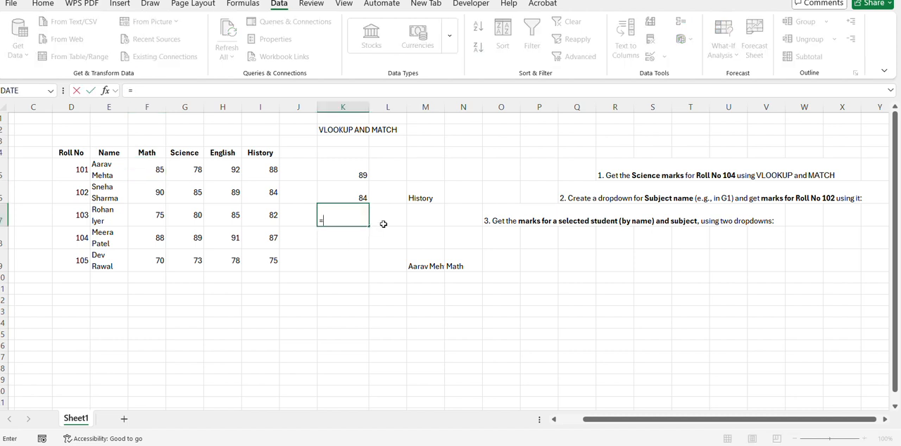
{"action": "type", "text": "vl"}
{"action": "key", "text": "Tab"}
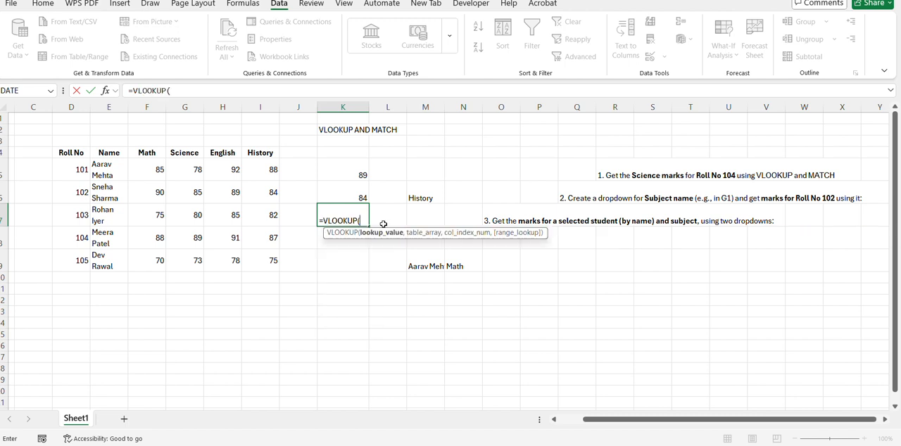
{"action": "left_click", "coordinate": [433, 267]}
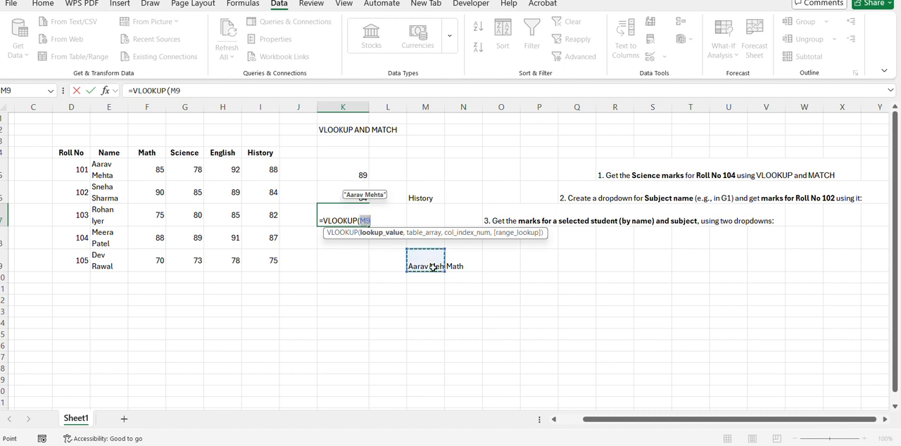
{"action": "type", "text": ","}
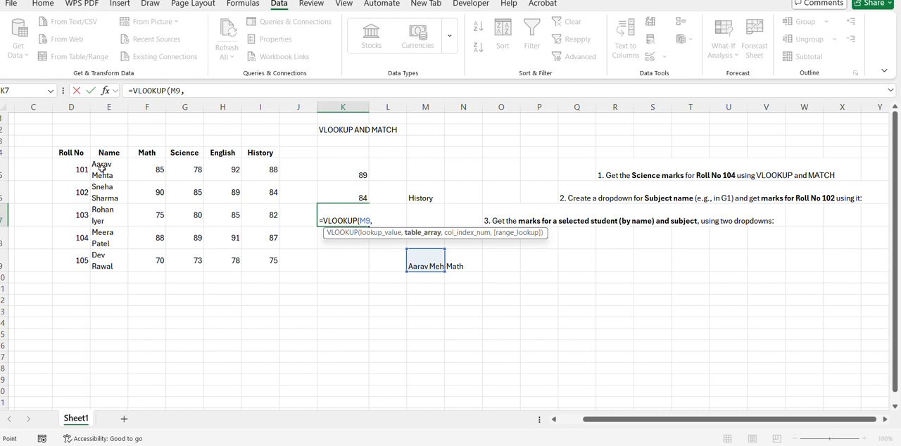
{"action": "left_click_drag", "start_coordinate": [101, 169], "coordinate": [272, 263]}
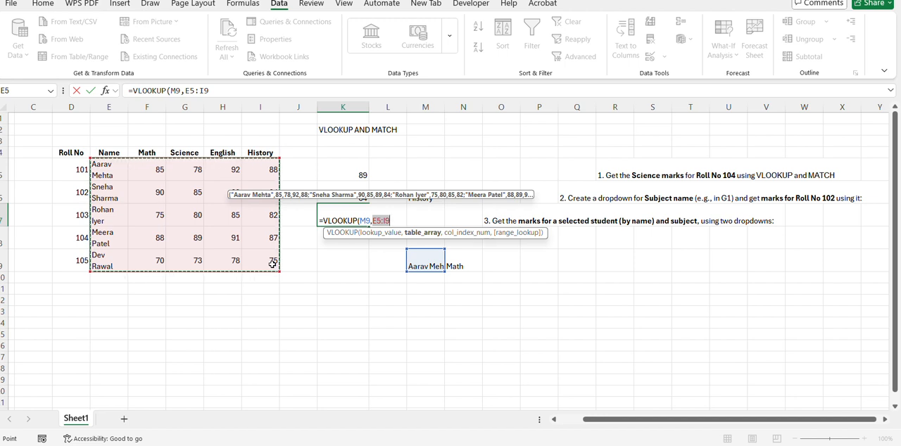
{"action": "type", "text": ","}
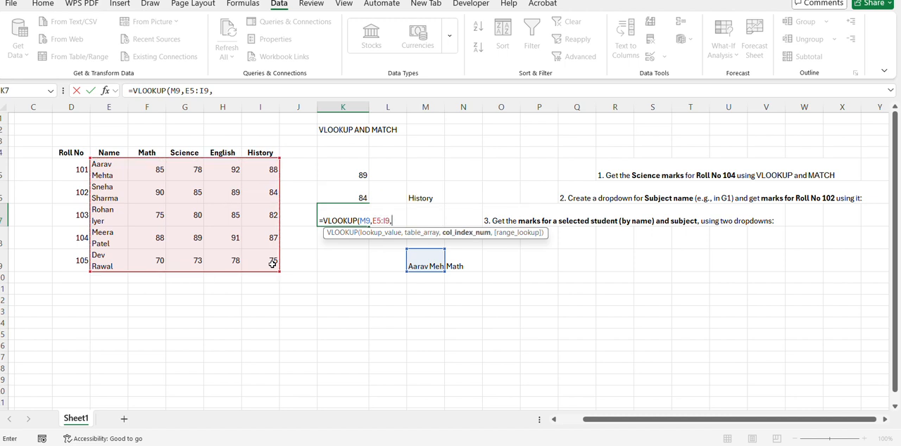
{"action": "type", "text": "MATCH("}
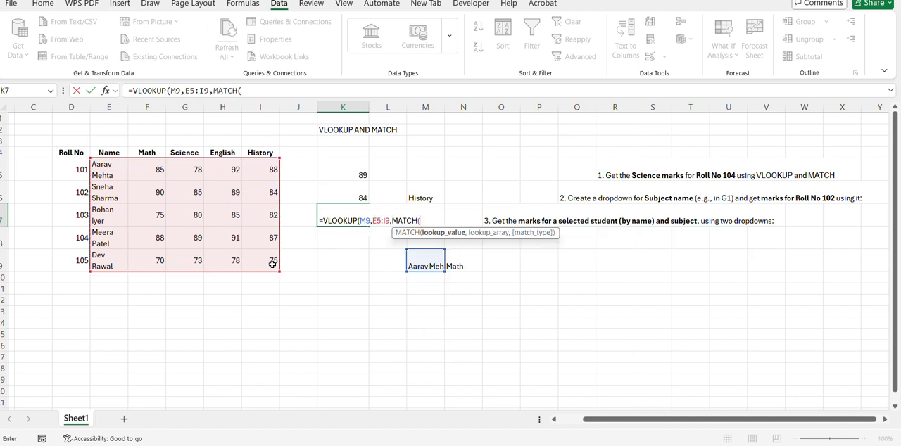
Step: Complete K7's VLOOKUP with MATCH(N9,E4:I4,0) as the column index and FALSE for an exact match
{"action": "left_click", "coordinate": [466, 264]}
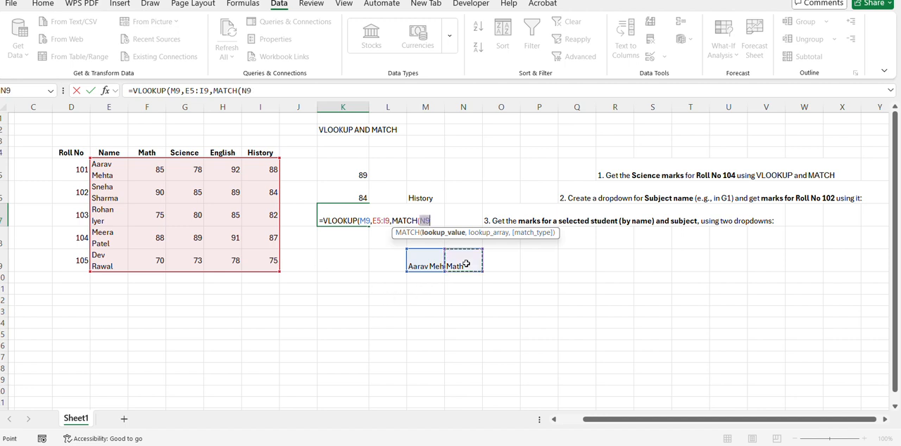
{"action": "type", "text": ","}
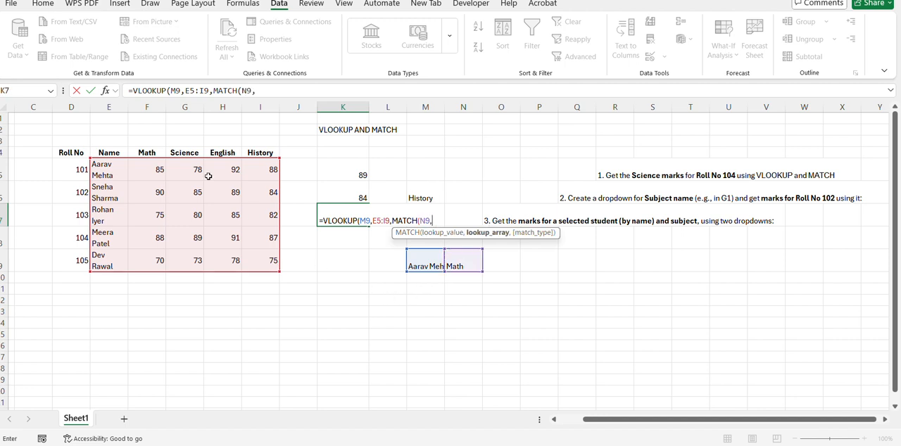
{"action": "left_click_drag", "start_coordinate": [110, 152], "coordinate": [262, 154]}
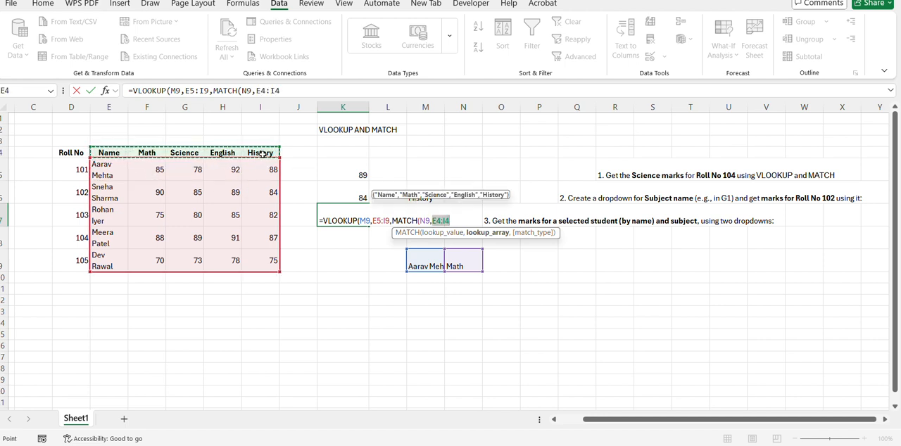
{"action": "type", "text": ",0"}
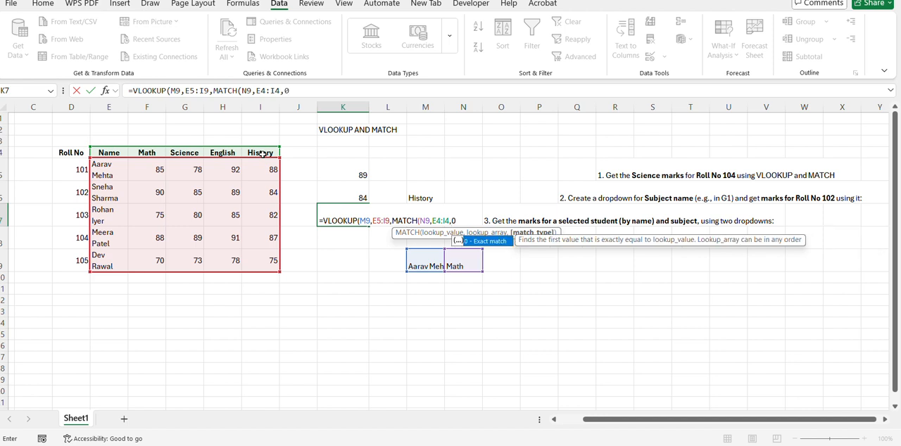
{"action": "type", "text": "),FALSE"}
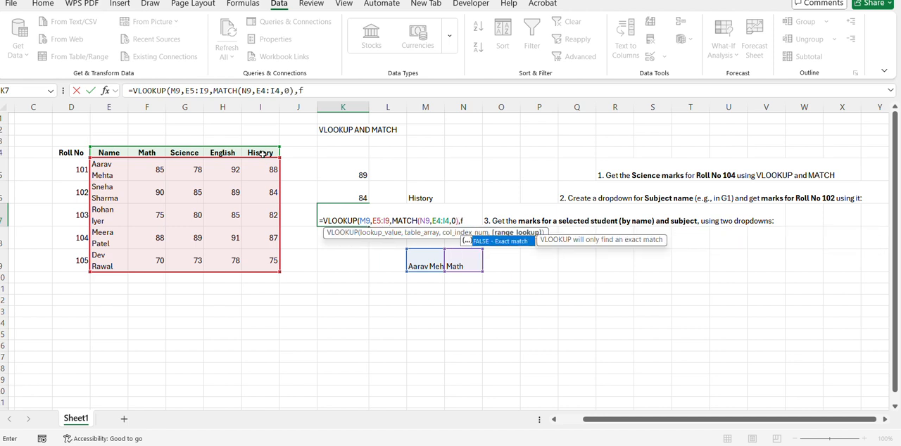
{"action": "type", "text": ")"}
{"action": "key", "text": "Return"}
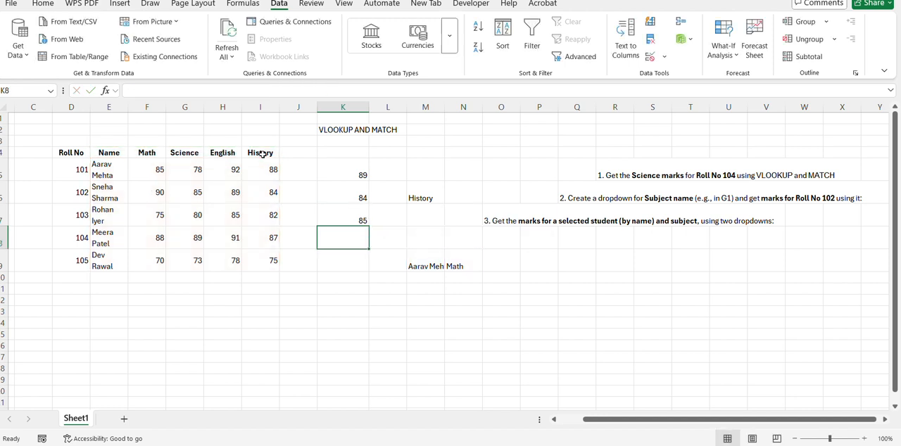
Step: AutoFit column M to the full student name chosen in M9
{"action": "left_click", "coordinate": [362, 222]}
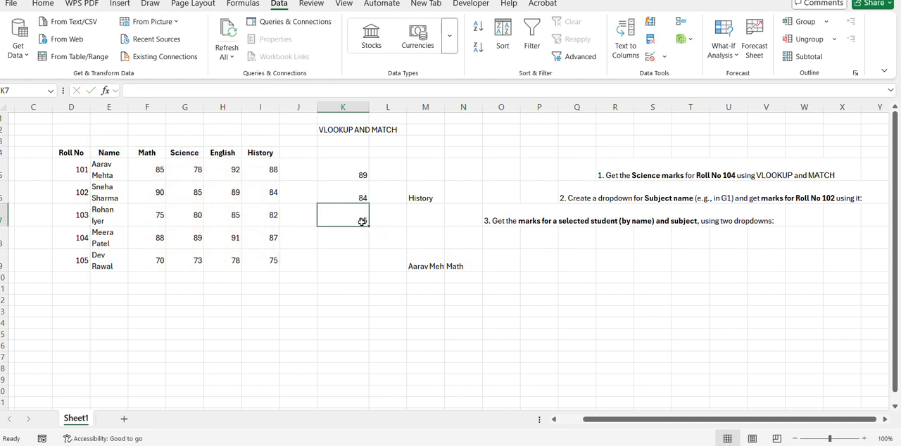
{"action": "double_click", "coordinate": [444, 107]}
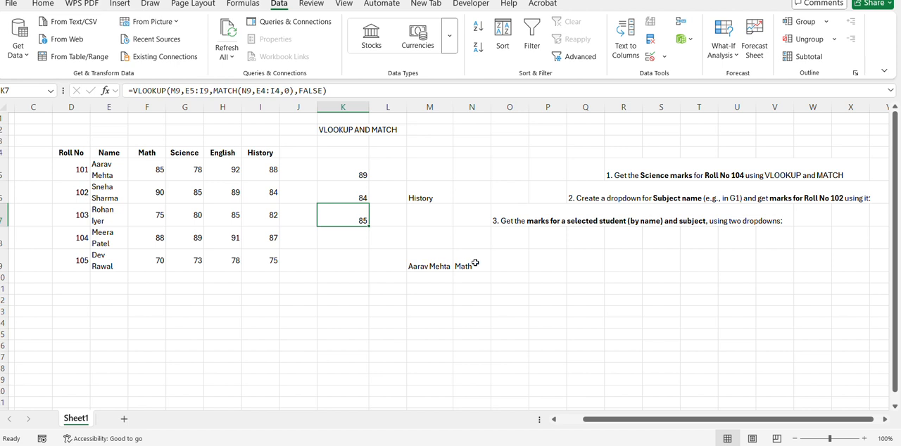
{"action": "left_click", "coordinate": [105, 242]}
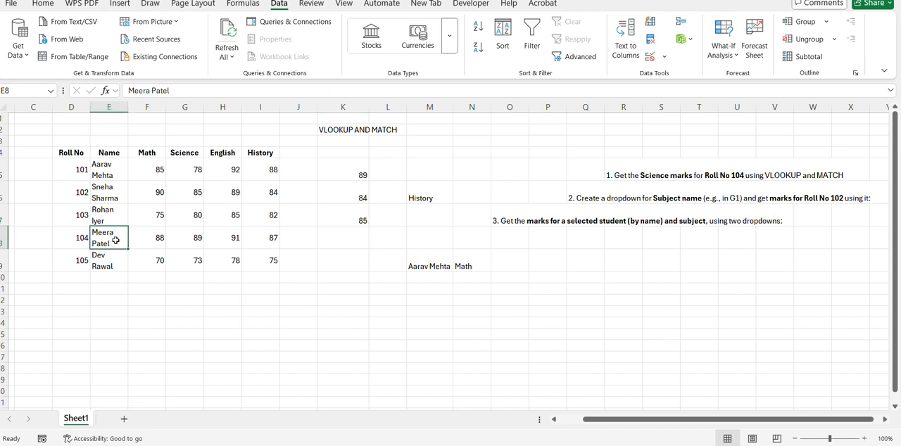
Step: Choose the student with Roll No 104 in the M9 dropdown and Science in the N9 dropdown
{"action": "left_click", "coordinate": [185, 239]}
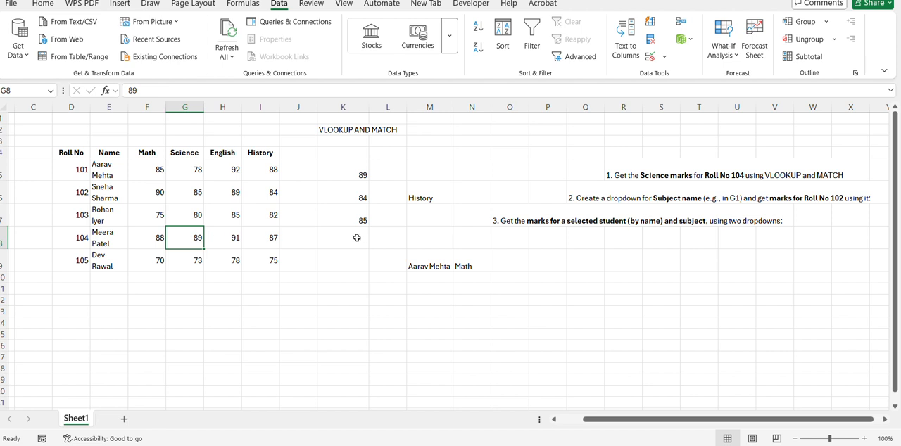
{"action": "left_click", "coordinate": [410, 263]}
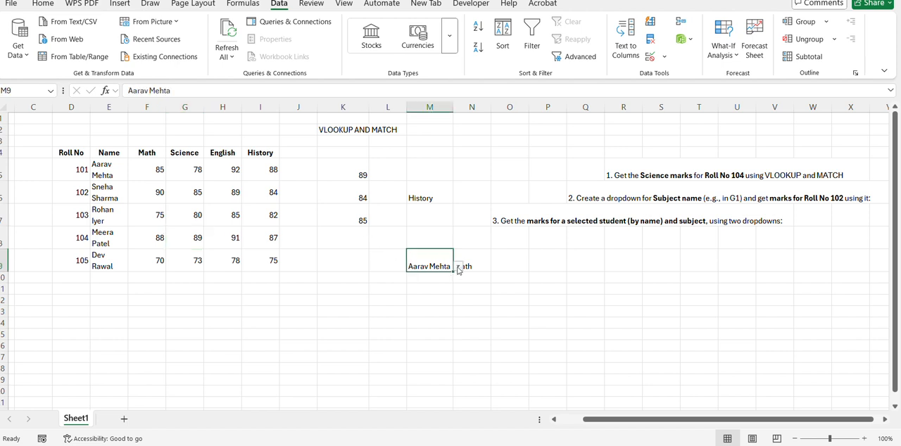
{"action": "left_click", "coordinate": [458, 267]}
{"action": "left_click", "coordinate": [428, 307]}
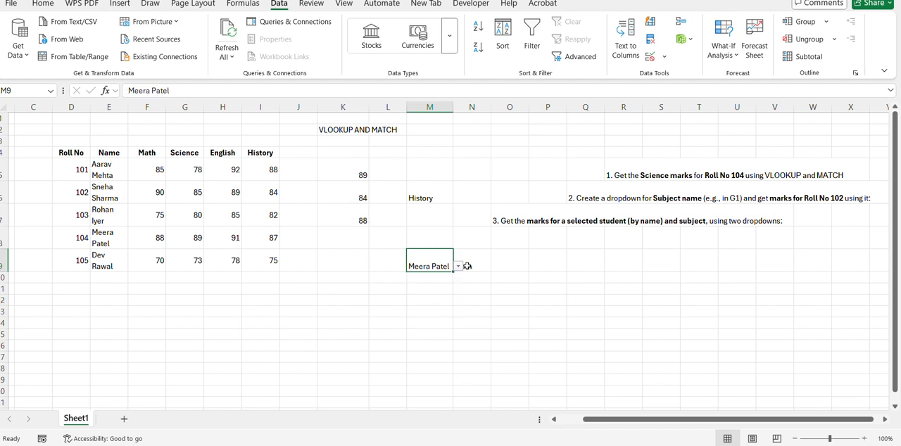
{"action": "left_click", "coordinate": [467, 266]}
{"action": "left_click", "coordinate": [496, 266]}
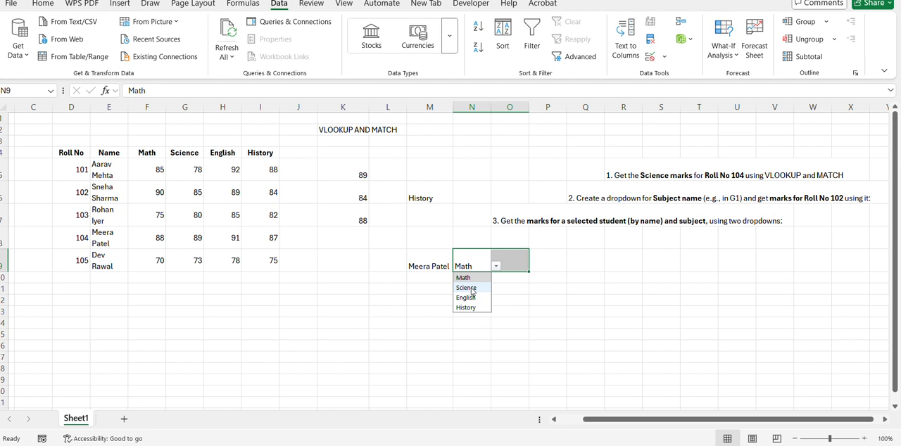
{"action": "left_click", "coordinate": [472, 288]}
Step: Check K7's VLOOKUP result against the Science mark of the student with Roll No 104 in the marks table
{"action": "left_click", "coordinate": [330, 219]}
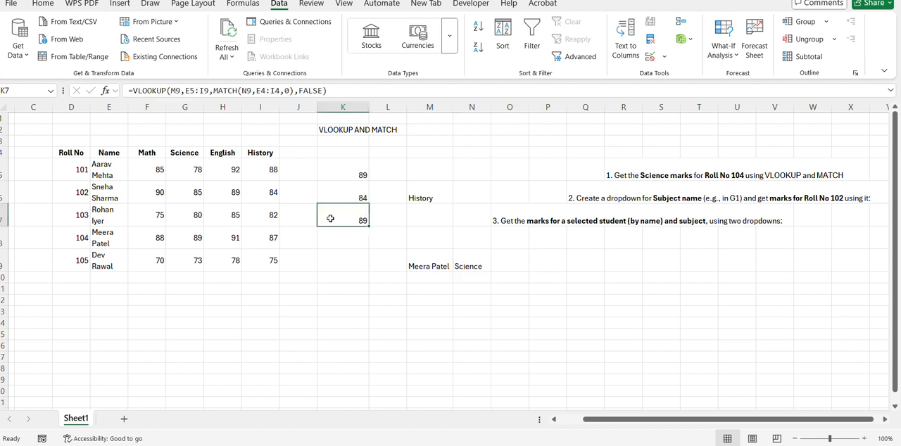
{"action": "left_click", "coordinate": [187, 239]}
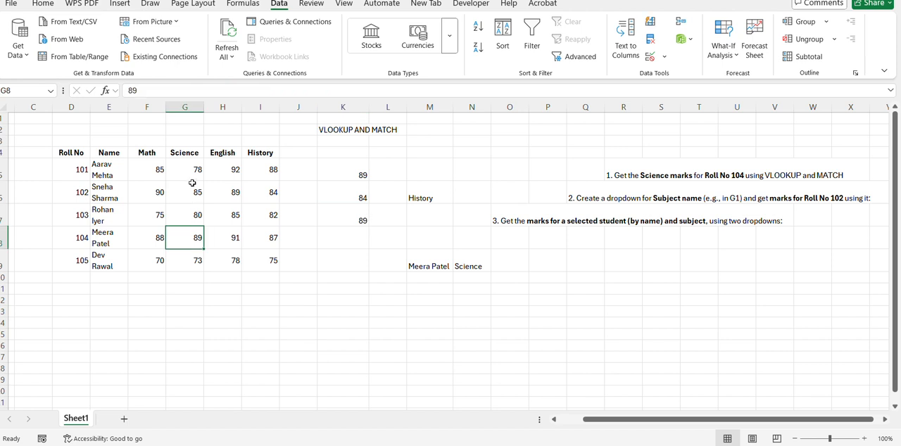
{"action": "left_click", "coordinate": [179, 154]}
{"action": "left_click", "coordinate": [110, 232]}
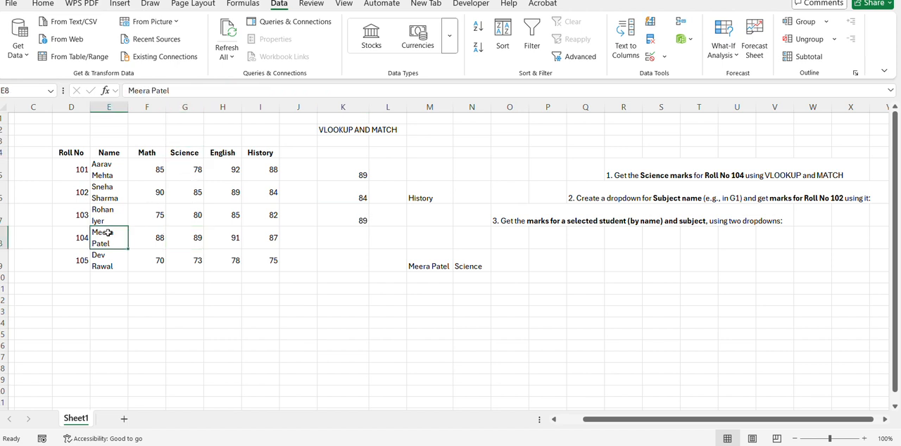